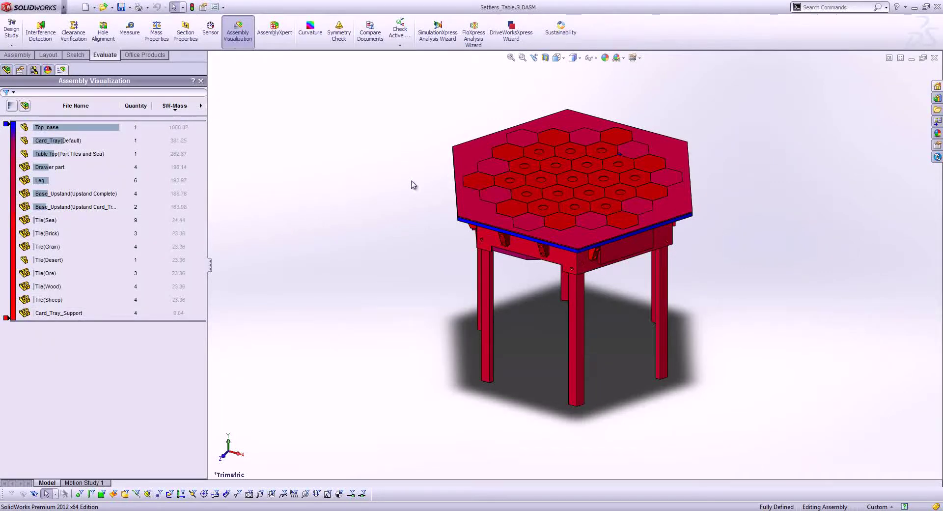
# - Highlight the heaviest component, Top_base, and the lightest, Card_Tray_Support, in the model, and clear the selection
pyautogui.click(36, 127)
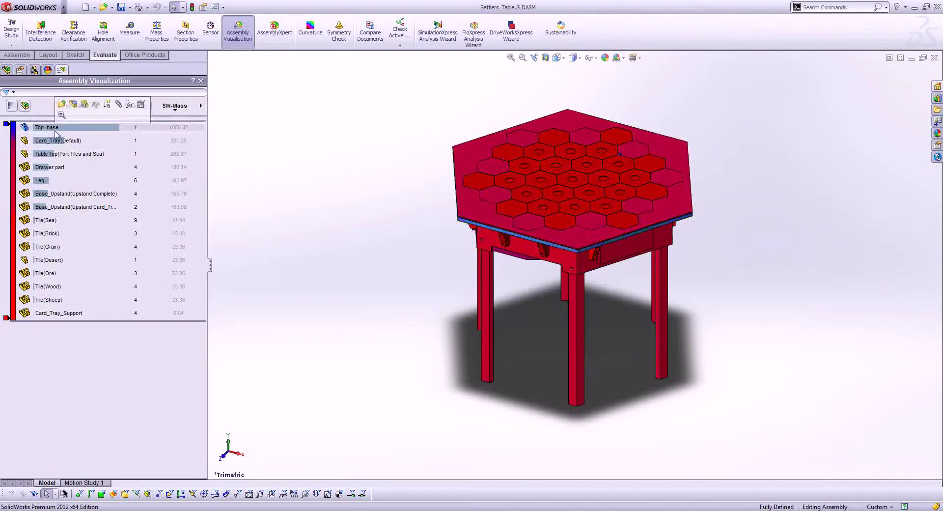
pyautogui.click(80, 317)
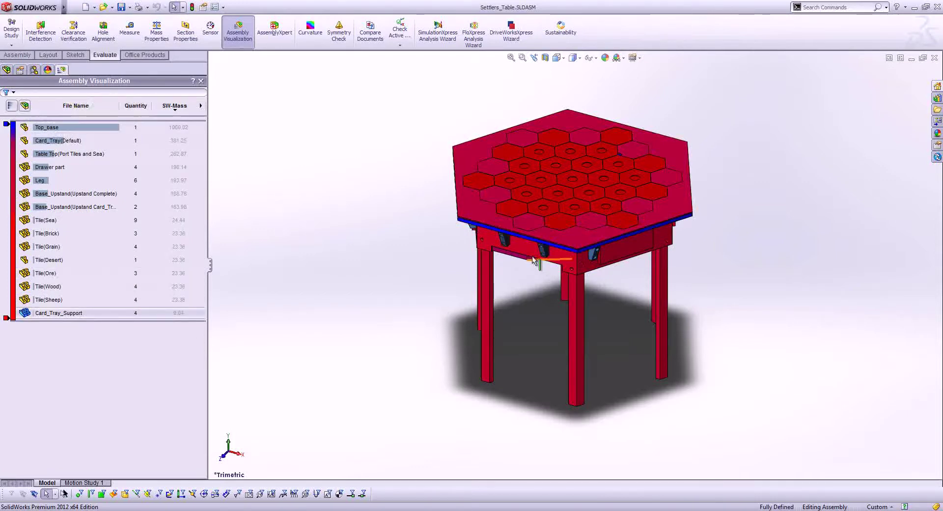
pyautogui.click(320, 320)
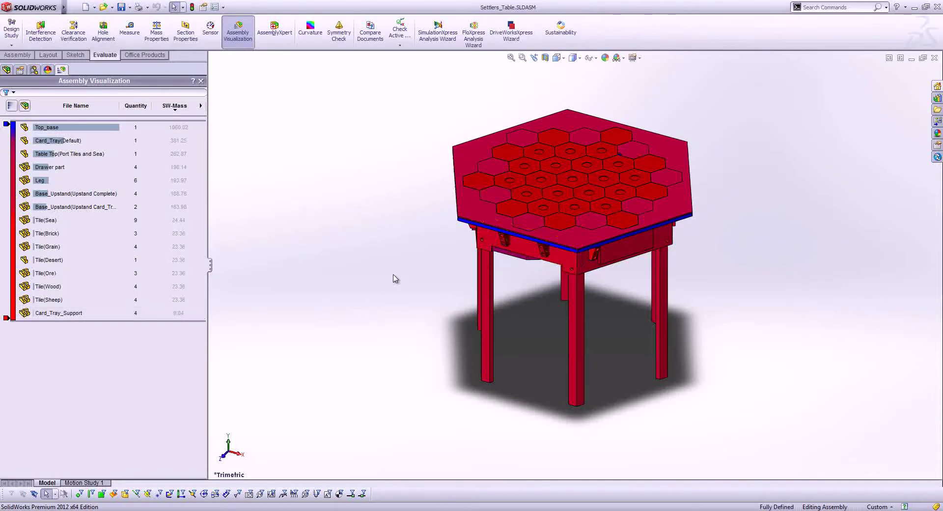
# - Change the colour for the low-mass end of the gradient to yellow
pyautogui.rightClick(7, 322)
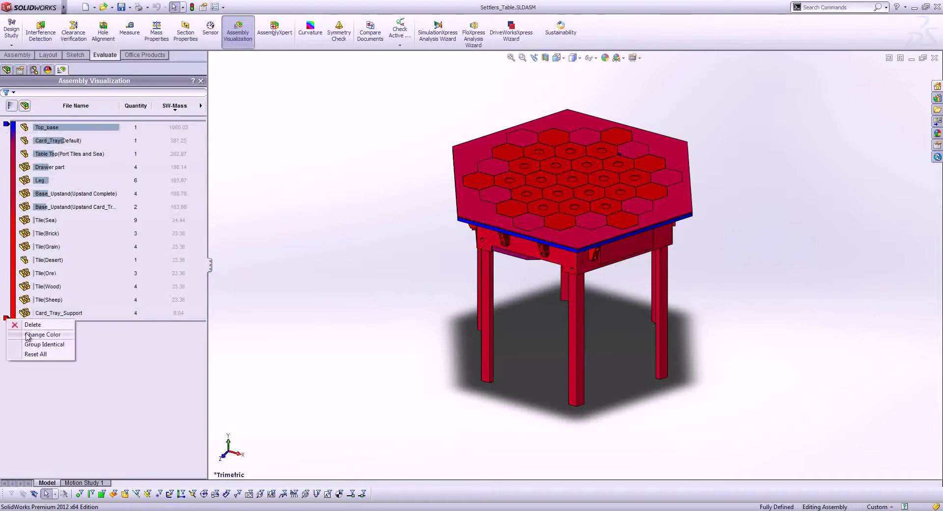
pyautogui.click(61, 333)
pyautogui.click(49, 372)
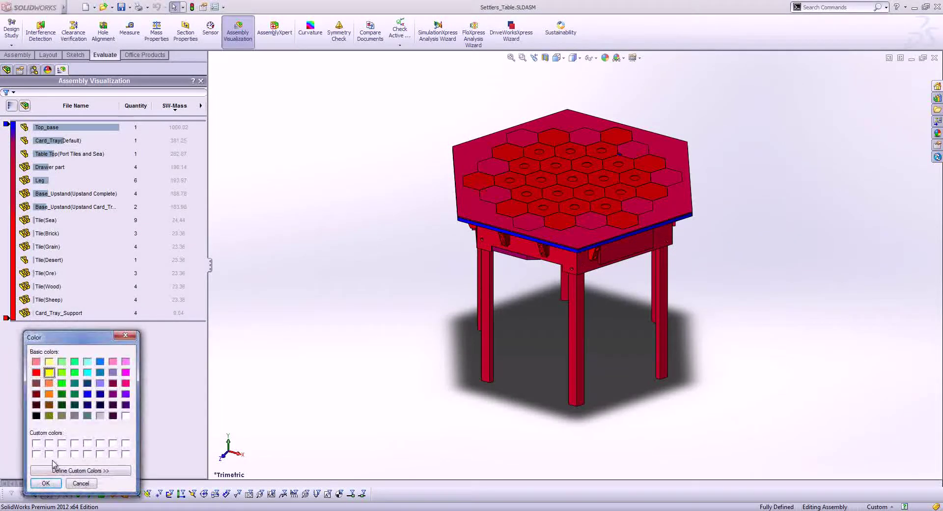
pyautogui.click(45, 483)
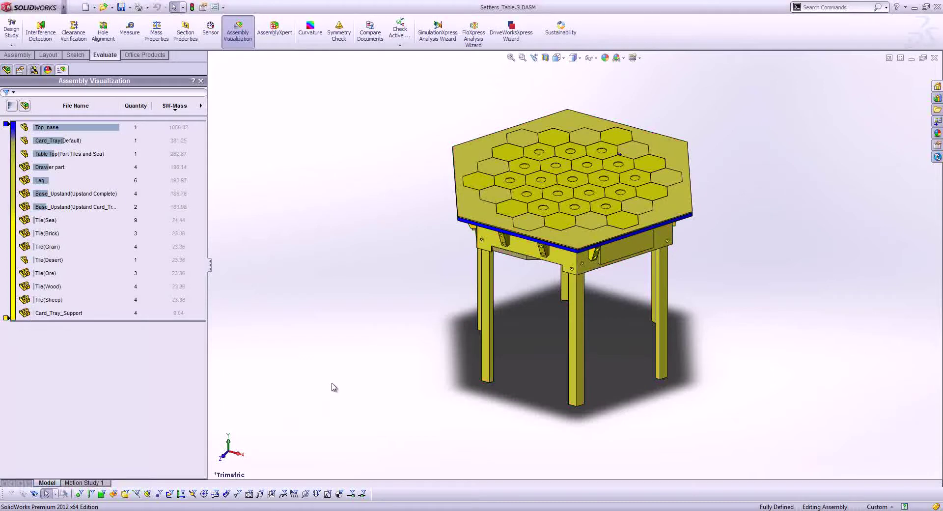
# - Add a light green colour slider to the gradient beside the Base_Upstand(Upstand Card_Tray) row
pyautogui.click(3, 207)
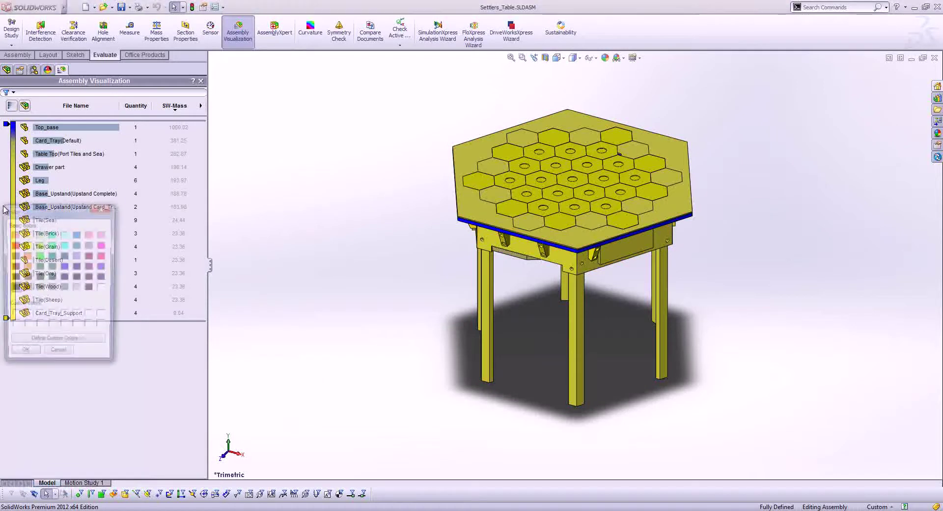
pyautogui.click(39, 236)
pyautogui.click(23, 356)
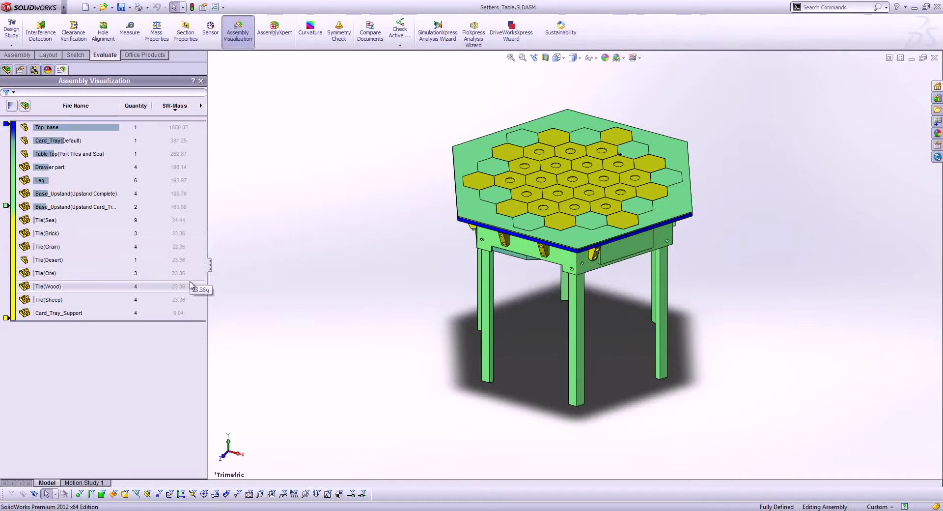
# - Colour the table's components by groups of identical values
pyautogui.rightClick(7, 267)
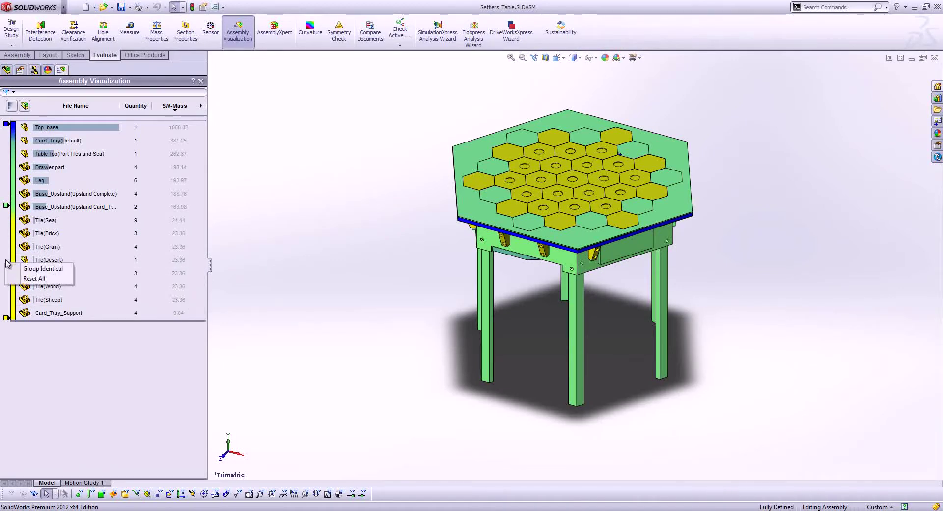
pyautogui.click(33, 279)
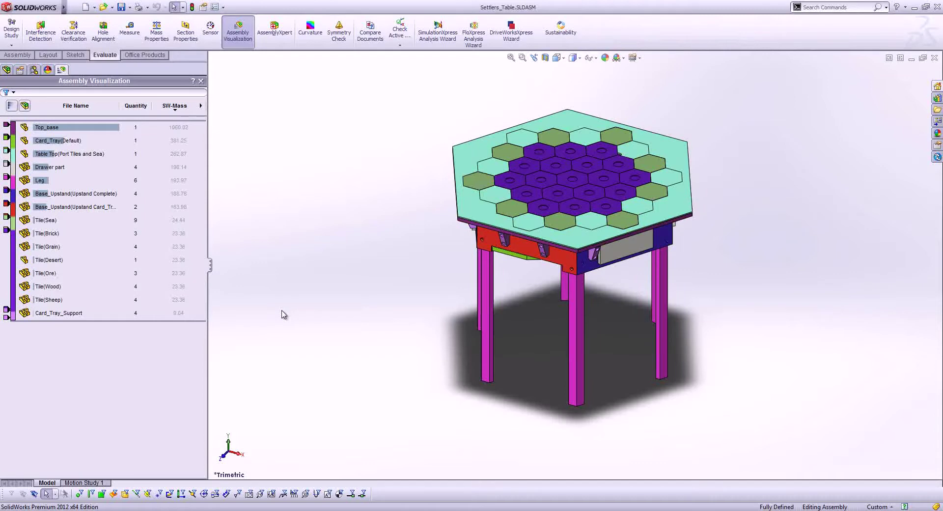
# - Reset all the visualization's colour sliders to the default gradient
pyautogui.click(6, 288)
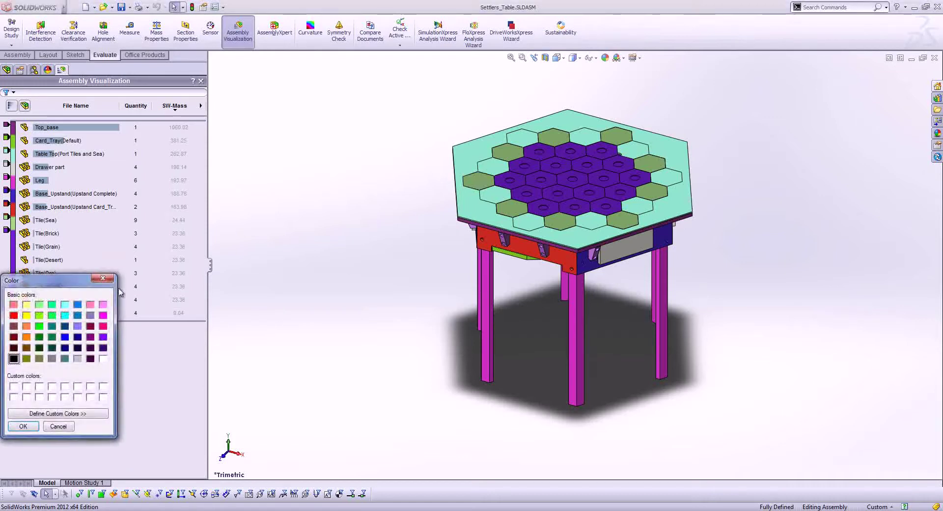
pyautogui.press('Escape')
pyautogui.rightClick(4, 261)
pyautogui.click(27, 272)
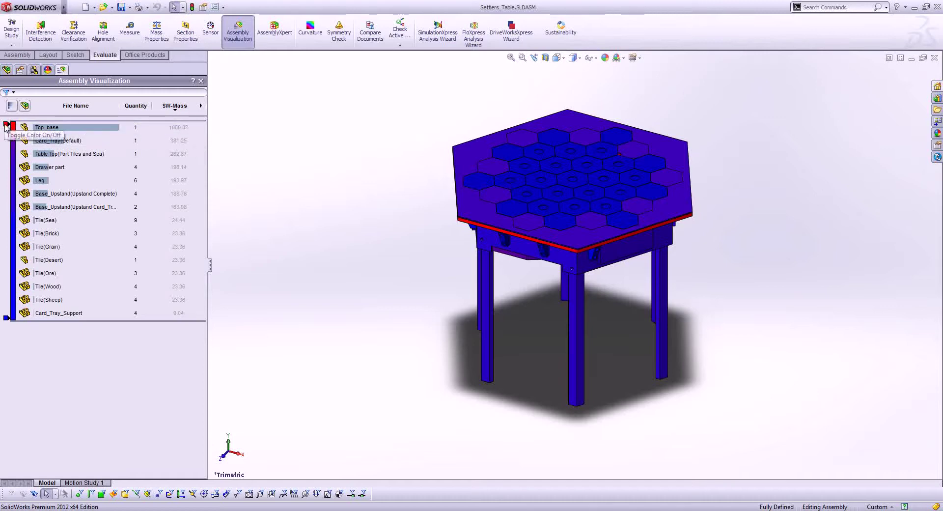
# - Move the red slider to the Card_Tray row, and hide Top_base with the upper rollback bar before showing it again
pyautogui.moveTo(7, 127); pyautogui.dragTo(6, 140)
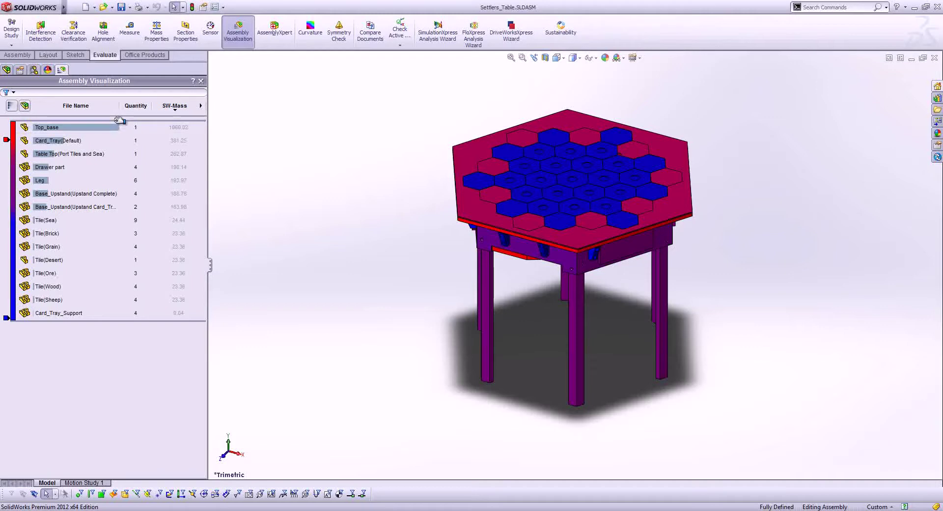
pyautogui.moveTo(120, 120); pyautogui.dragTo(120, 140)
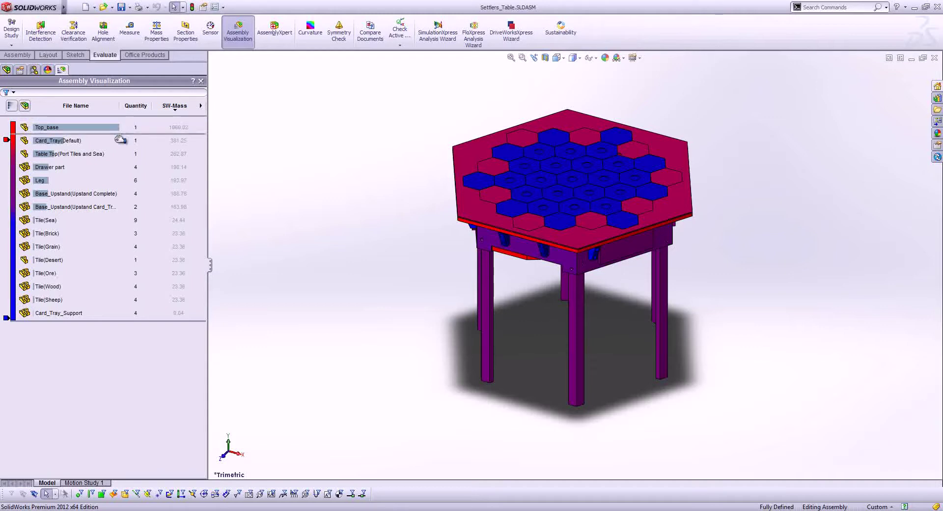
pyautogui.click(6, 141)
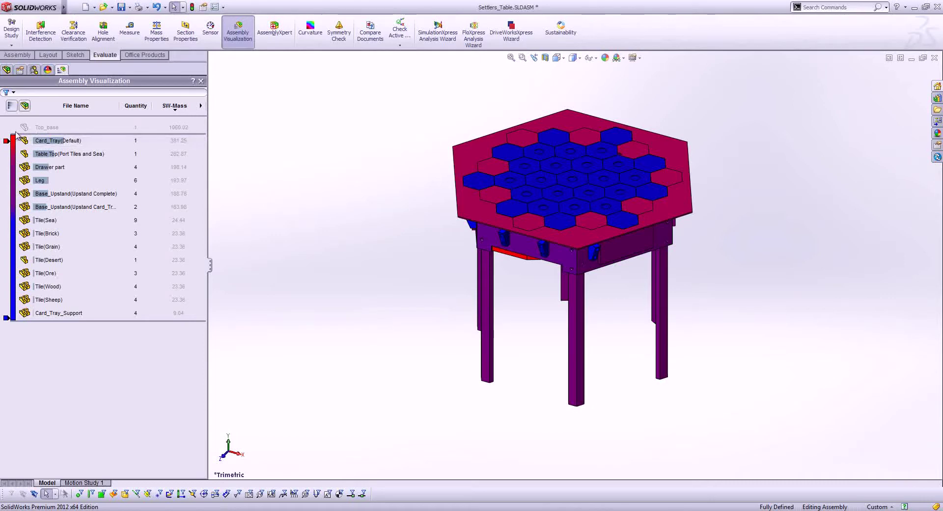
pyautogui.moveTo(95, 134); pyautogui.dragTo(95, 118)
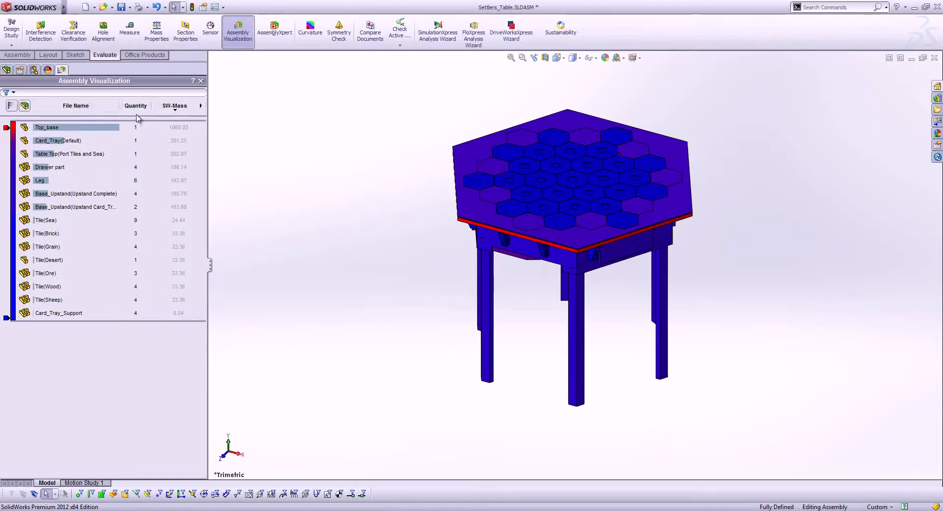
# - Add a column showing the Description_1 property and widen it so the descriptions are readable
pyautogui.click(201, 105)
pyautogui.click(246, 178)
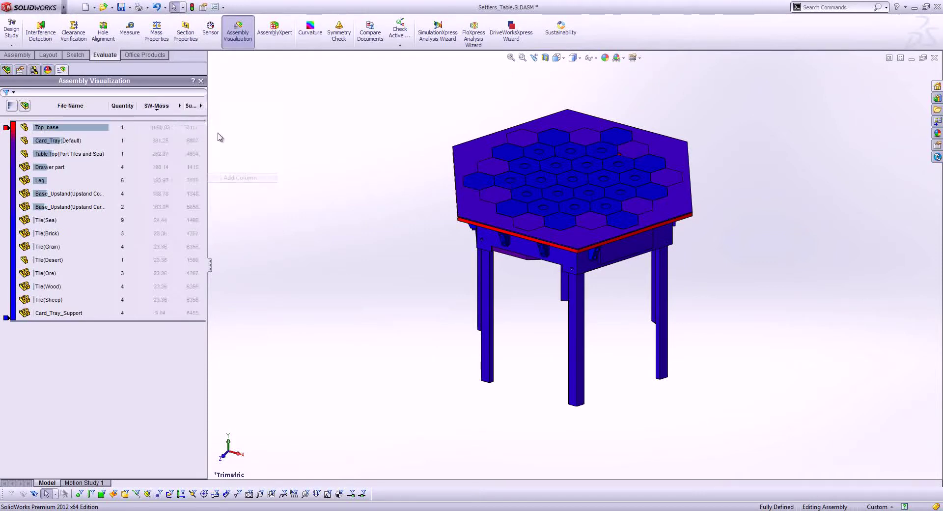
pyautogui.click(200, 106)
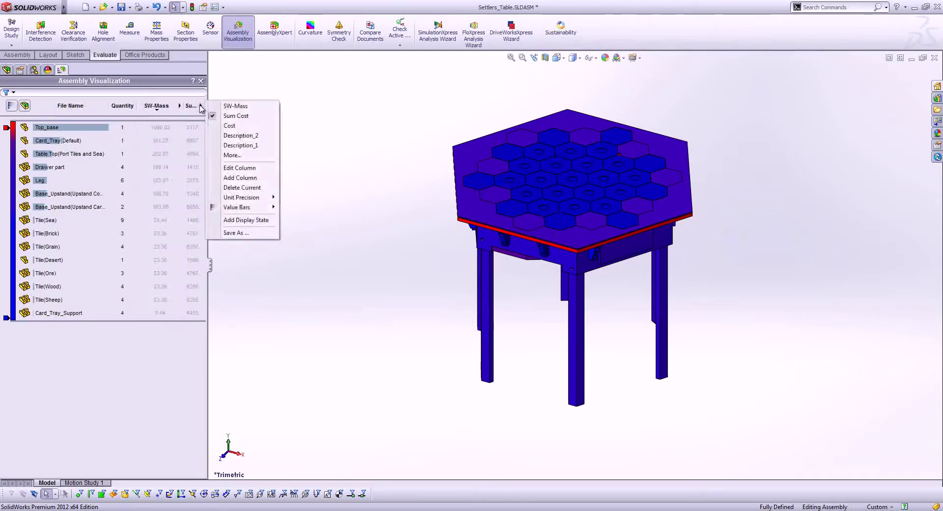
pyautogui.click(240, 145)
pyautogui.moveTo(209, 141)
pyautogui.mouseDown()
pyautogui.moveTo(253, 140)
pyautogui.moveTo(216, 130)
pyautogui.mouseUp()
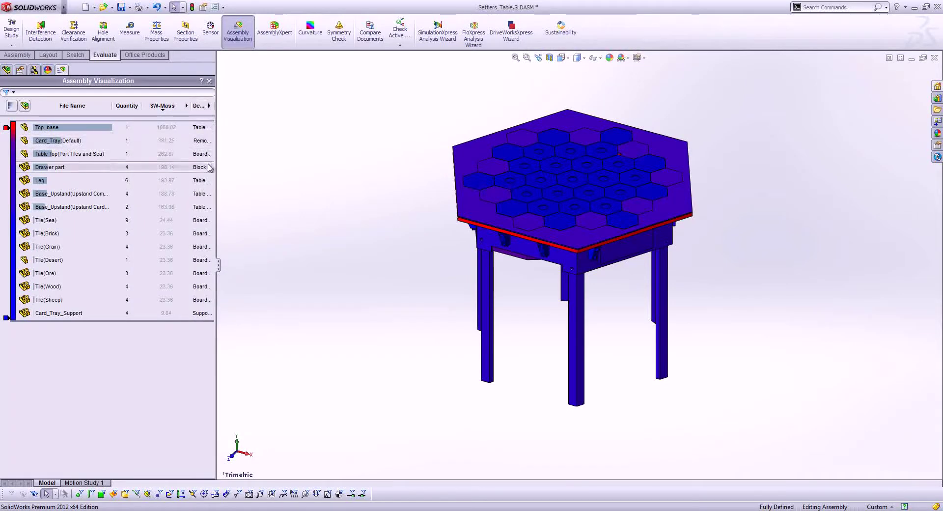
pyautogui.moveTo(189, 106); pyautogui.dragTo(165, 106)
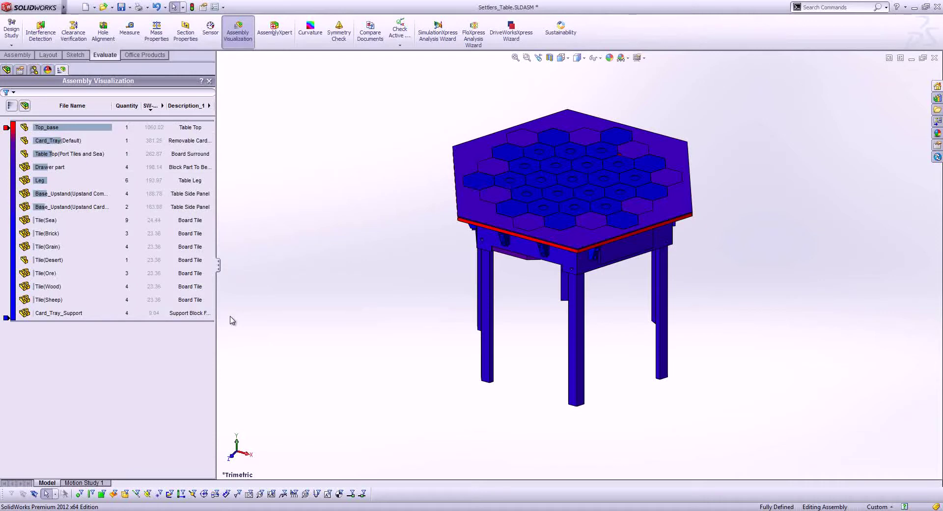
# - Add a Cost column to the component list and widen the list to fit it
pyautogui.click(213, 106)
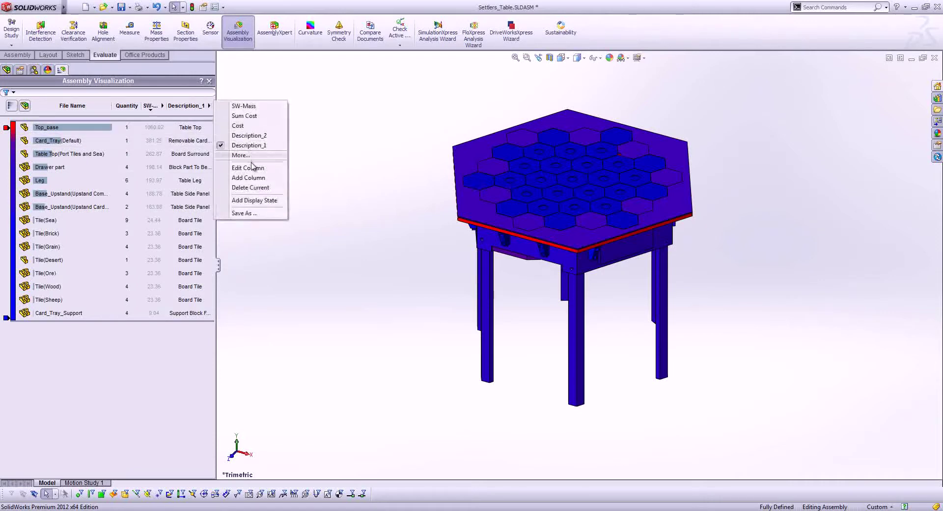
pyautogui.click(245, 179)
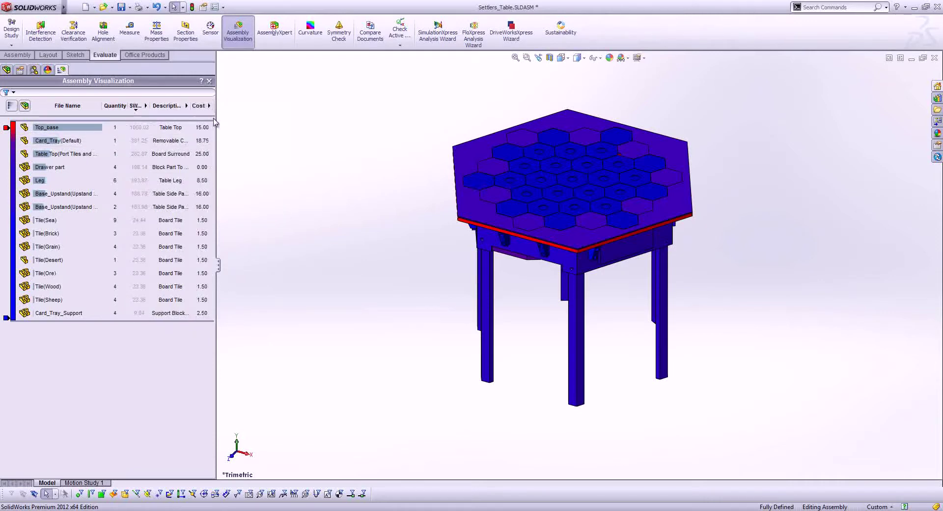
pyautogui.moveTo(216, 120); pyautogui.dragTo(224, 120)
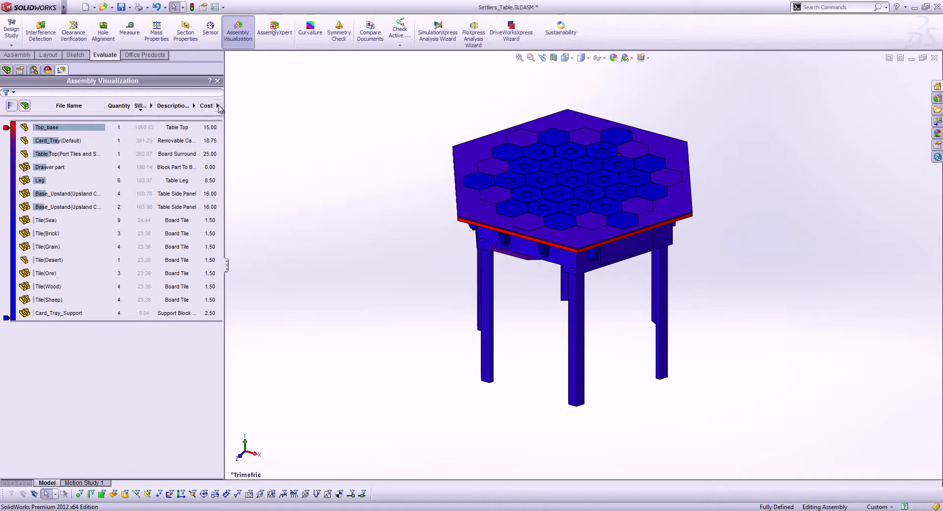
# - Add a custom column for the SW-Rebuild Time property and sort the components by it
pyautogui.click(218, 106)
pyautogui.click(266, 177)
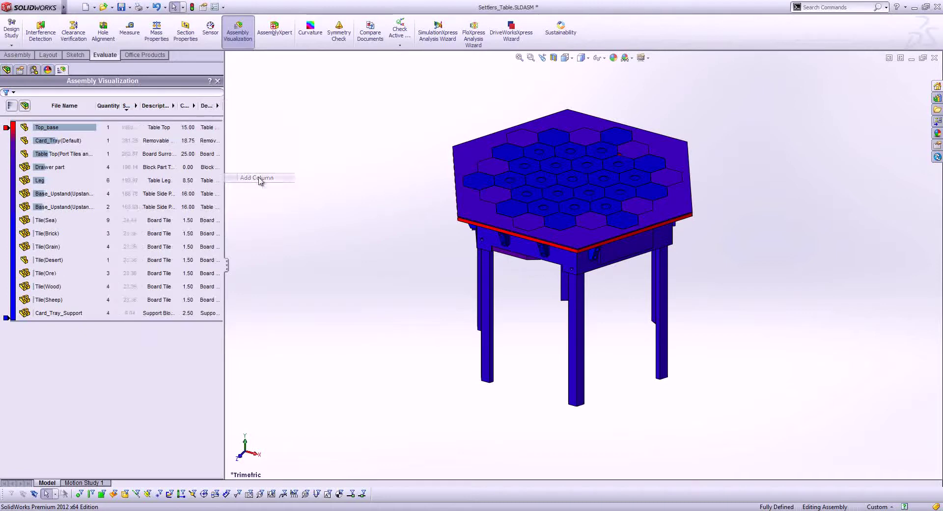
pyautogui.click(218, 106)
pyautogui.click(250, 156)
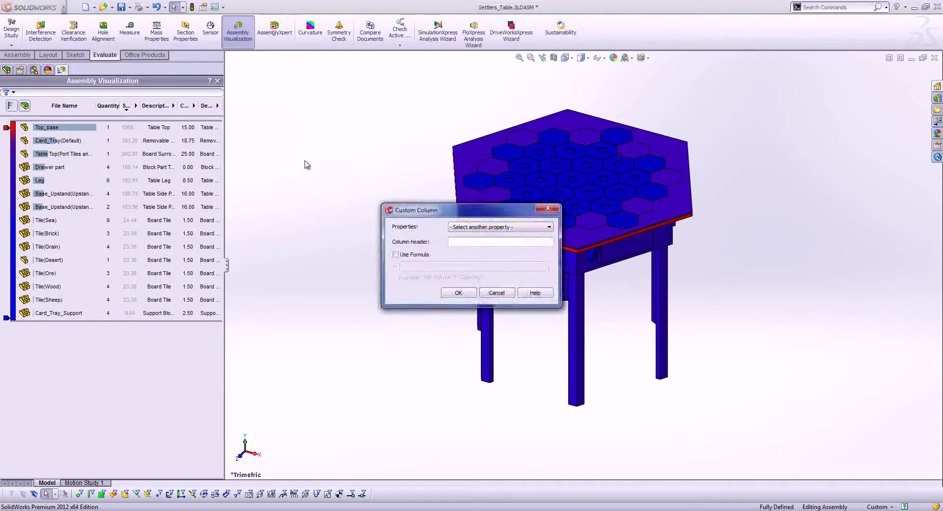
pyautogui.click(471, 227)
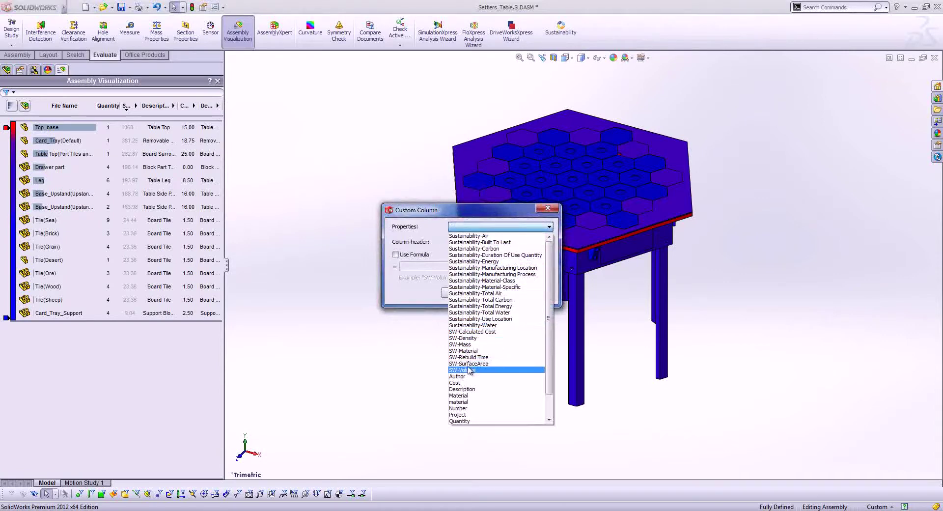
pyautogui.scroll(-2, 484, 381)
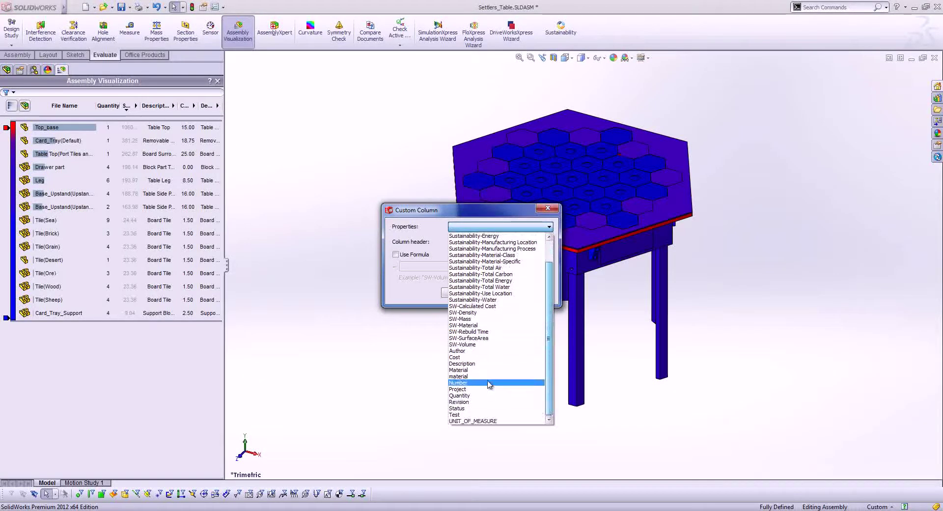
pyautogui.click(500, 333)
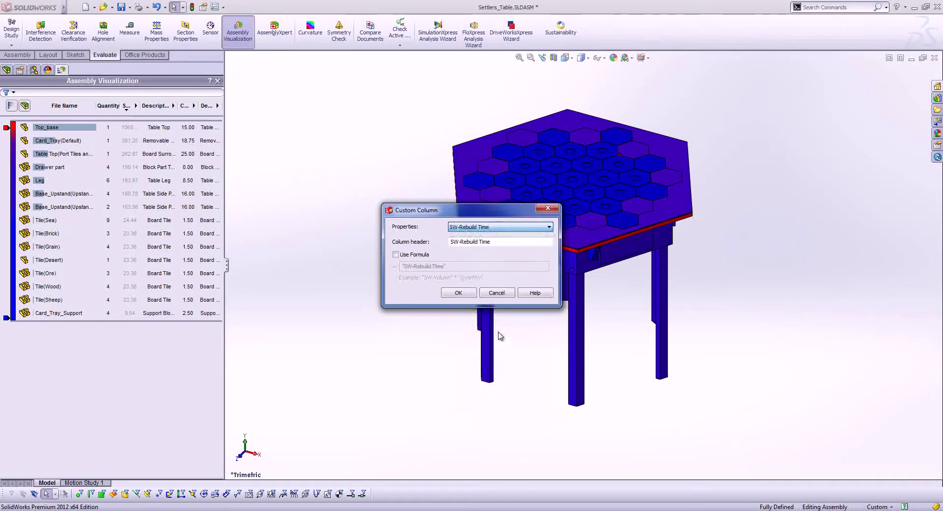
pyautogui.click(458, 293)
pyautogui.click(207, 105)
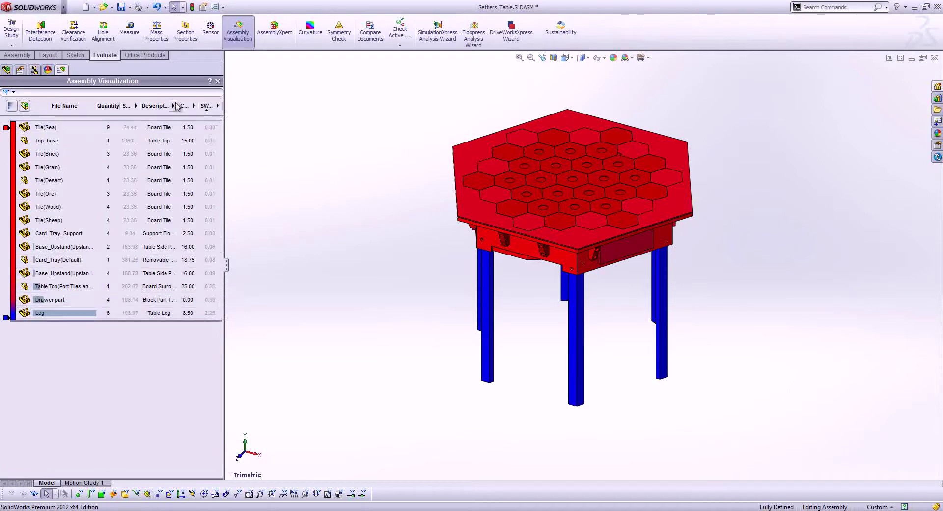
# - Add another column to the component list and highlight the Tile(Sea) components in the model
pyautogui.click(220, 107)
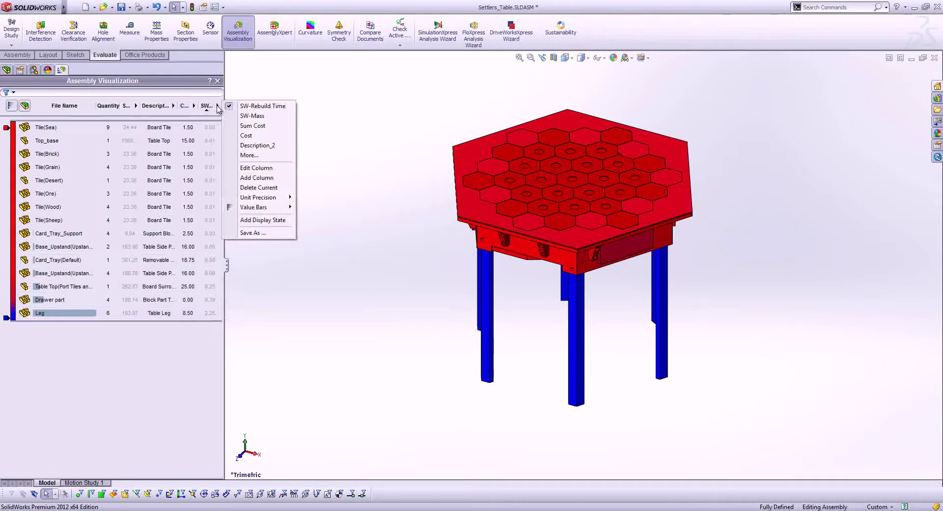
pyautogui.click(219, 106)
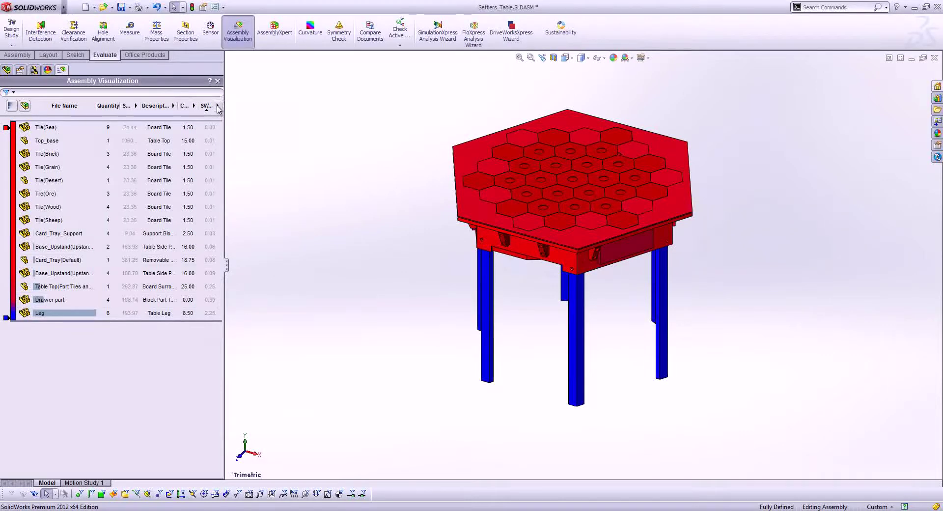
pyautogui.click(218, 109)
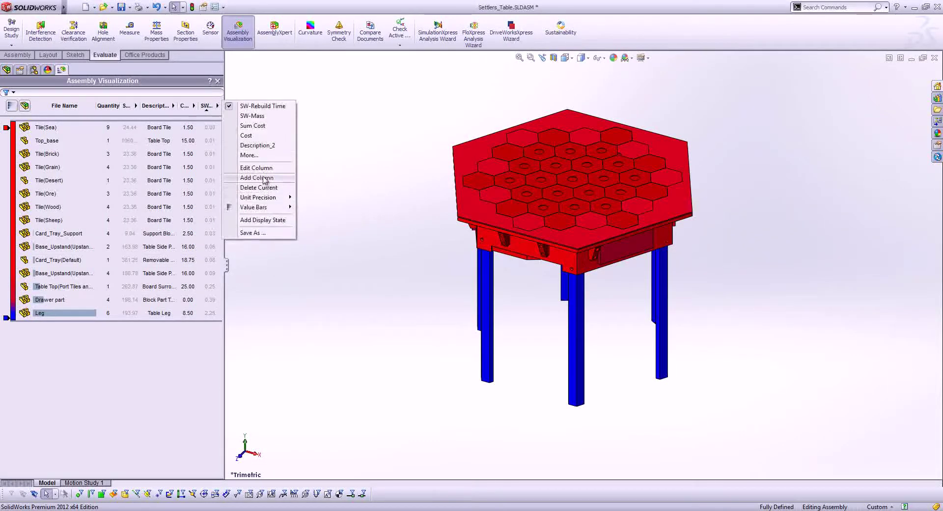
pyautogui.click(256, 179)
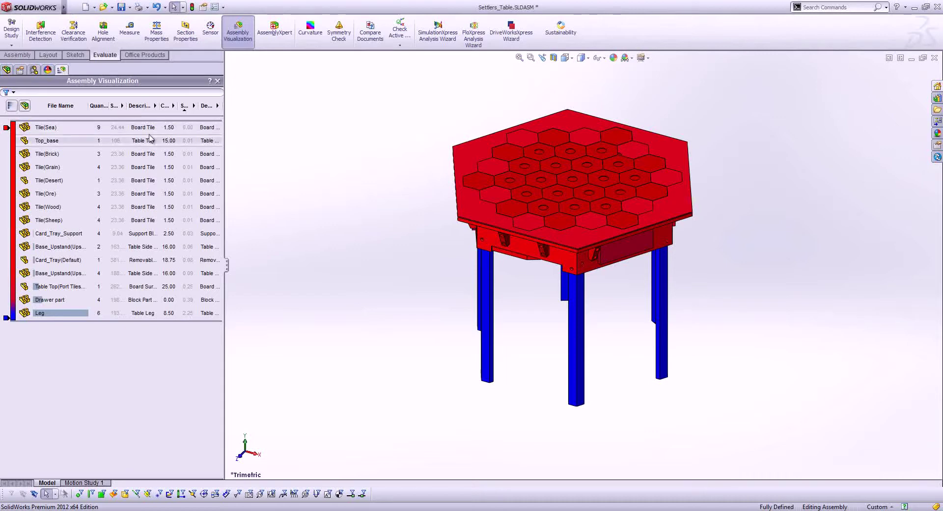
pyautogui.click(75, 130)
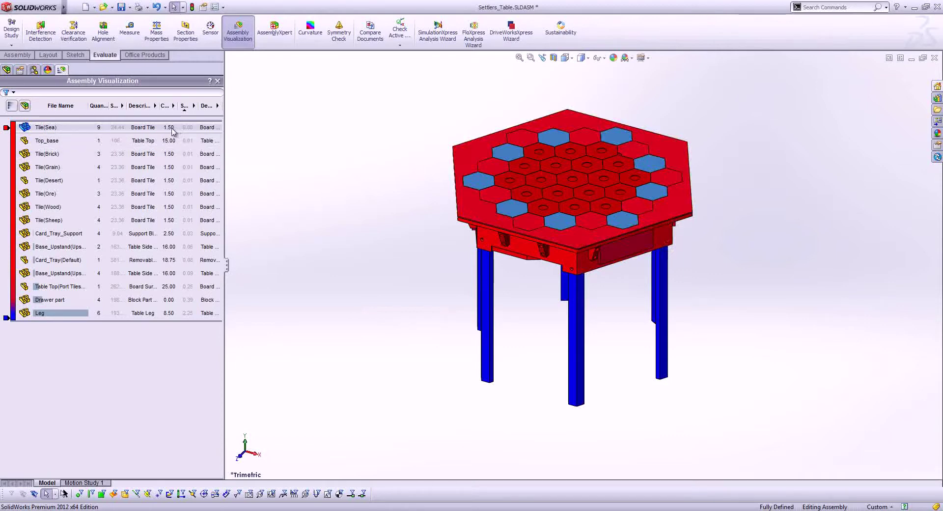
# - Turn the new column into a custom formula column and insert the Cost property into its formula
pyautogui.click(218, 106)
pyautogui.click(259, 157)
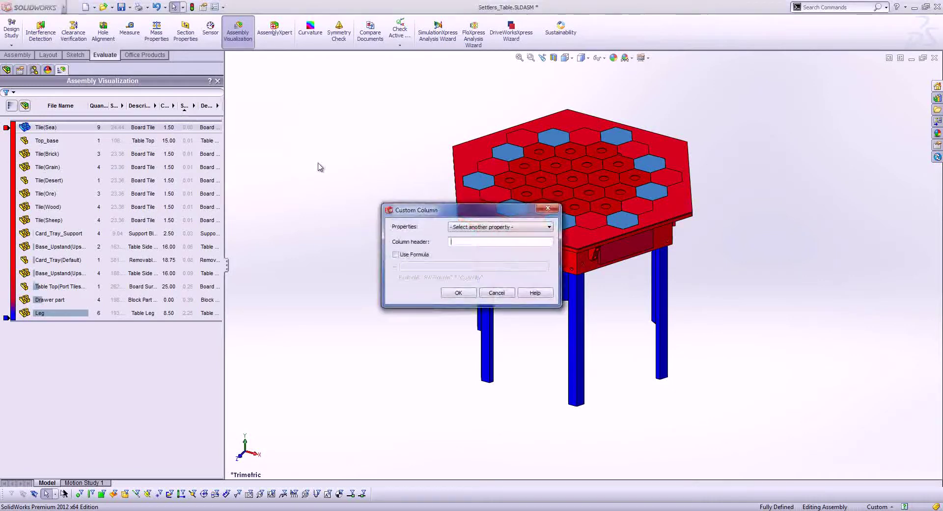
pyautogui.click(466, 228)
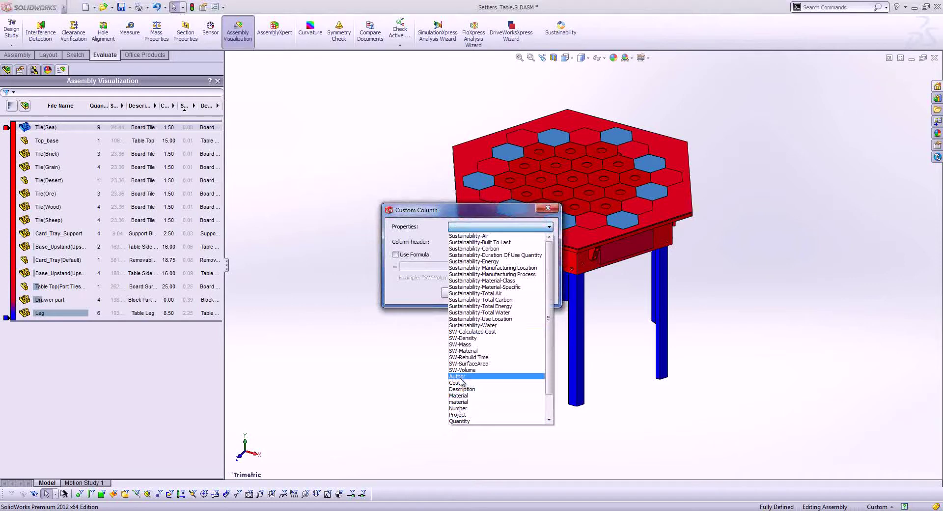
pyautogui.click(435, 257)
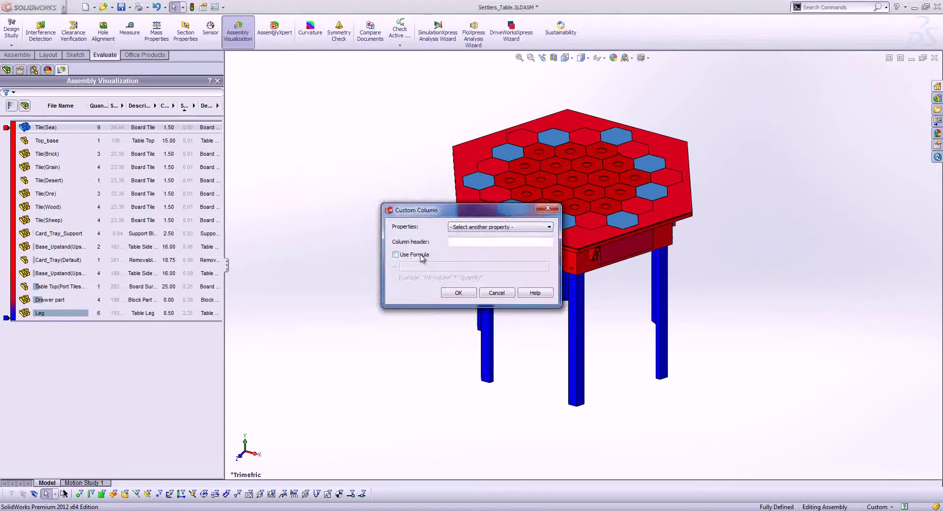
pyautogui.click(421, 256)
pyautogui.click(463, 228)
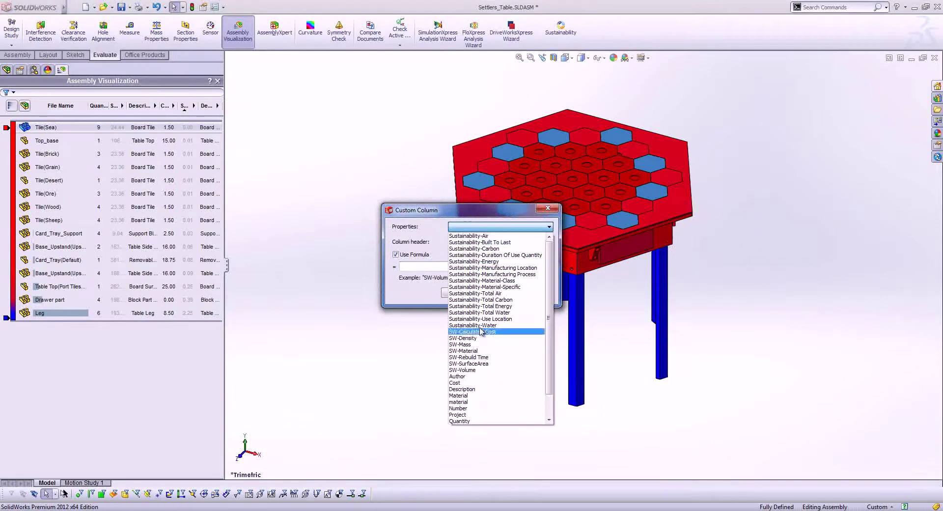
pyautogui.click(479, 383)
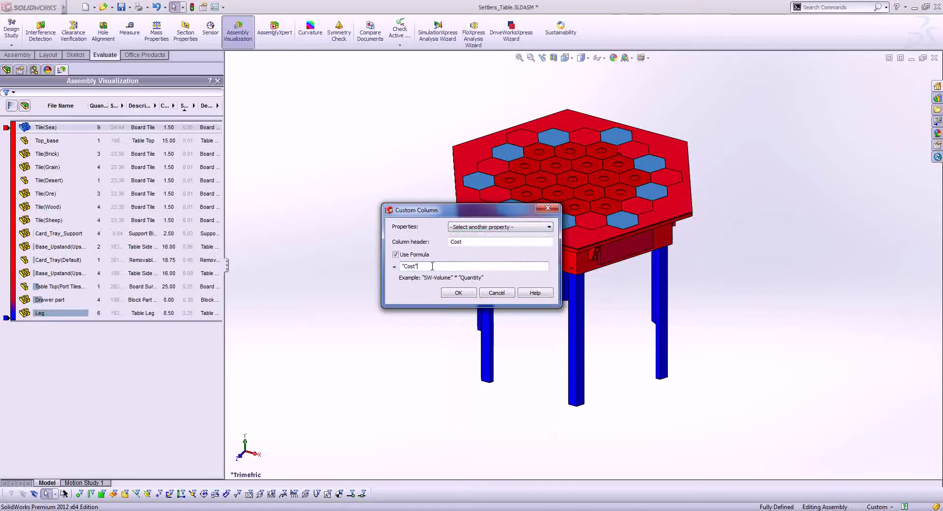
# - Complete the custom column formula as "Cost" * "Quantity" and name its header Assy Cost
pyautogui.click(433, 266)
pyautogui.click(479, 227)
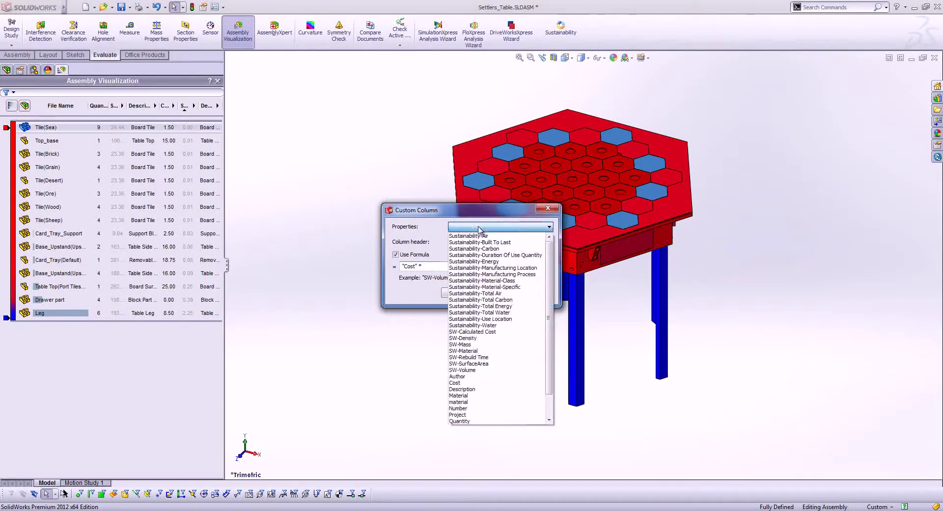
pyautogui.click(486, 421)
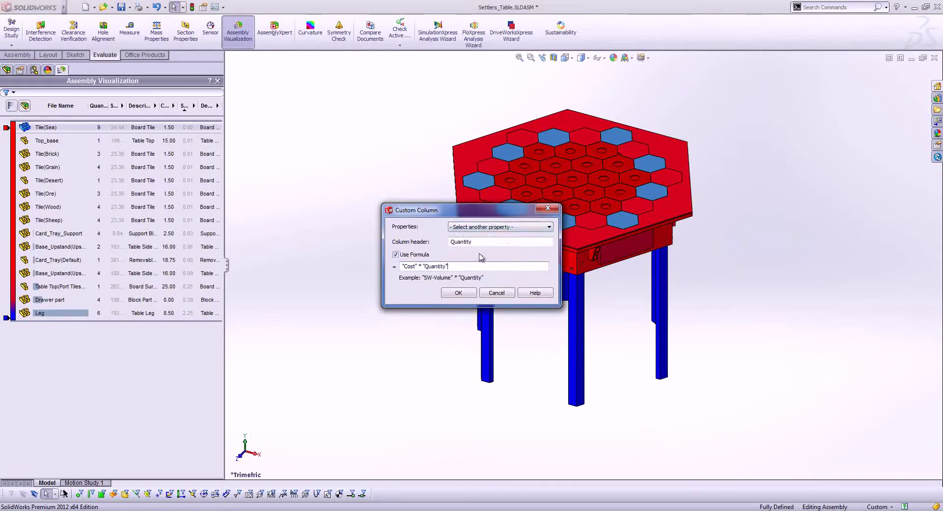
pyautogui.moveTo(478, 243); pyautogui.dragTo(407, 246)
pyautogui.write('Assy Cost')
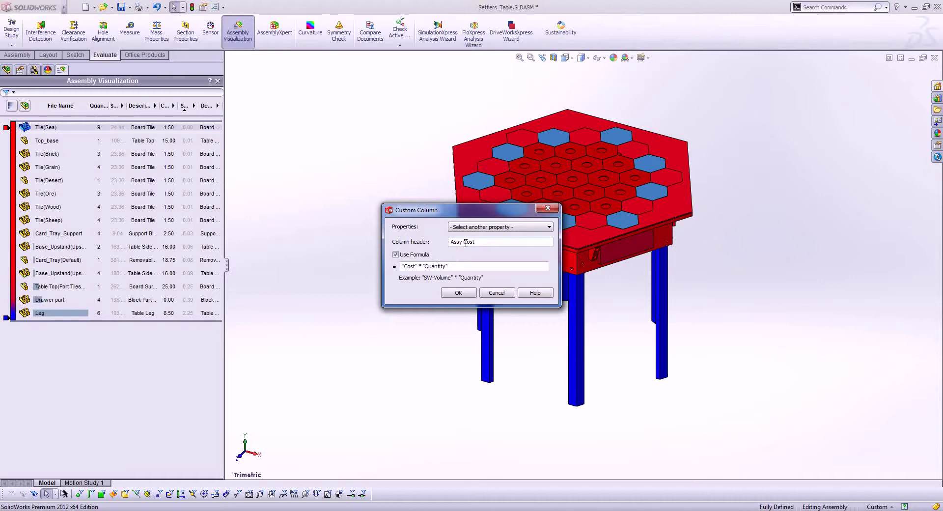
pyautogui.click(459, 293)
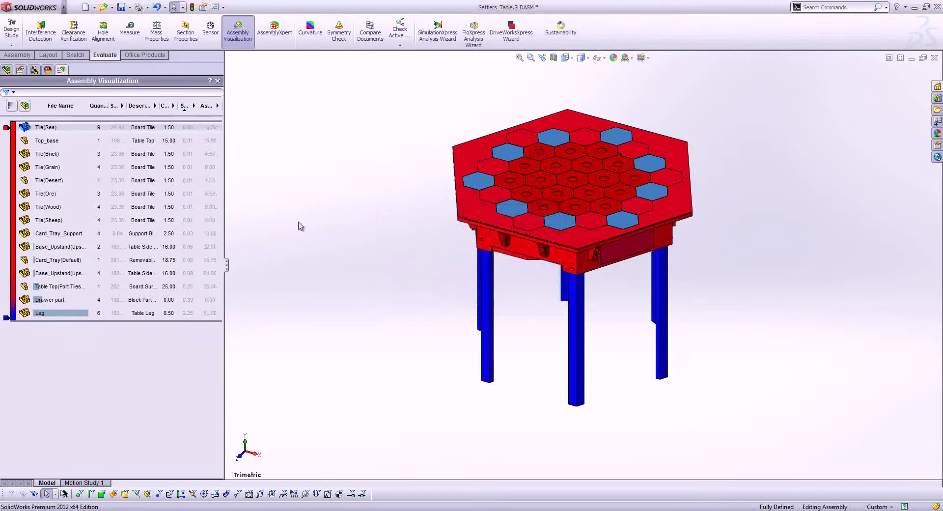
# - Sort the components by Assy Cost from highest to lowest, and move the SW-Rebuild Time column ahead of the description column
pyautogui.click(207, 105)
pyautogui.click(206, 106)
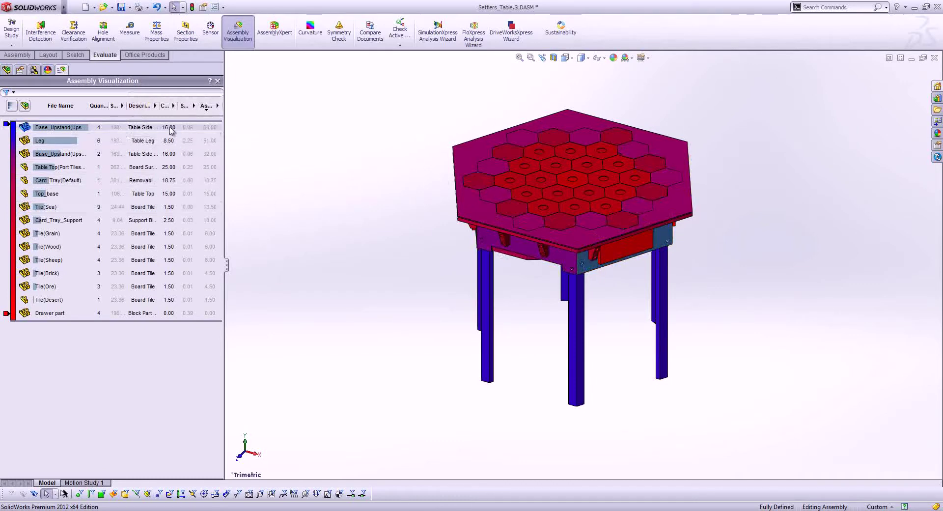
pyautogui.moveTo(185, 105)
pyautogui.mouseDown()
pyautogui.moveTo(194, 118)
pyautogui.moveTo(154, 111)
pyautogui.mouseUp()
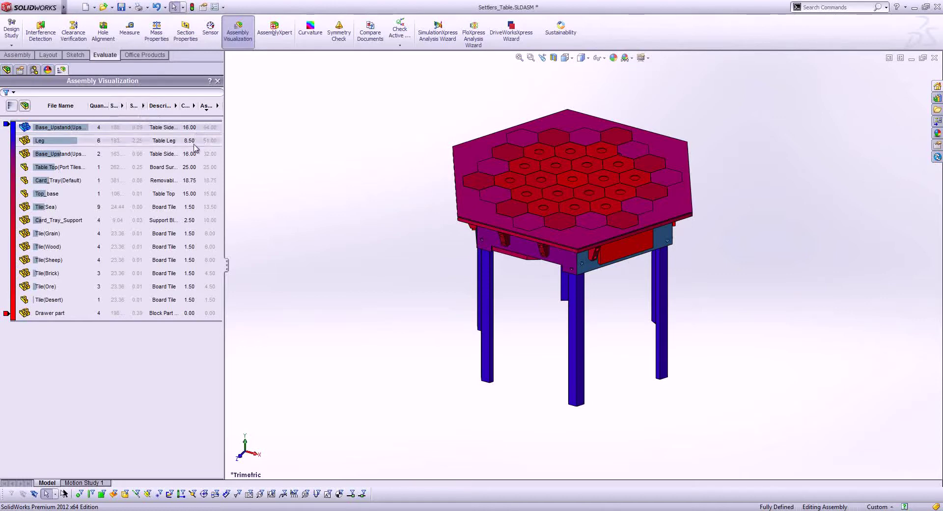
pyautogui.click(313, 234)
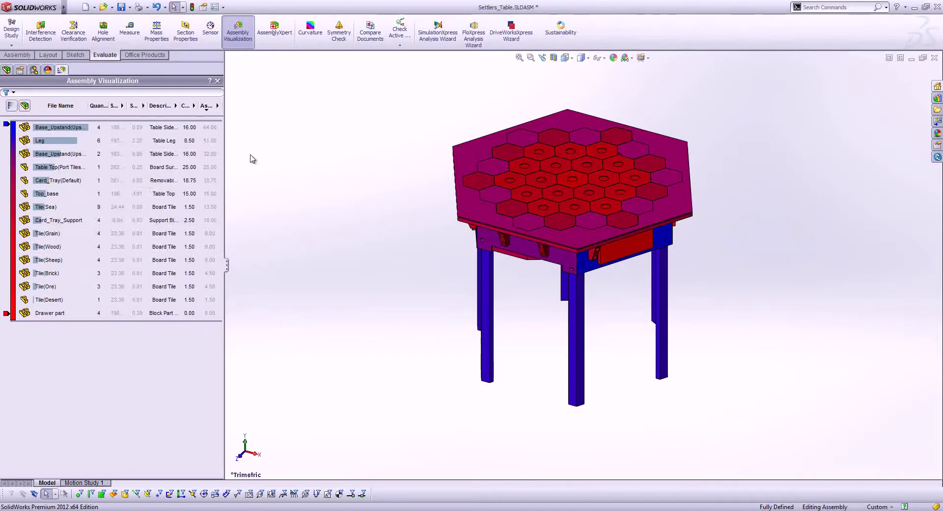
# - Save the component list to the Desktop as Settlers_Table.pdf with top-level components only, replacing the existing file
pyautogui.click(216, 105)
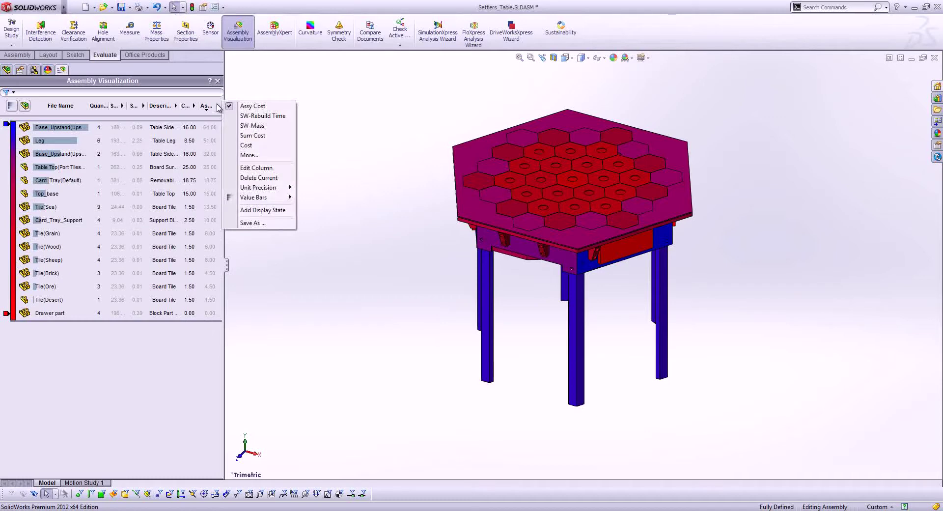
pyautogui.click(253, 223)
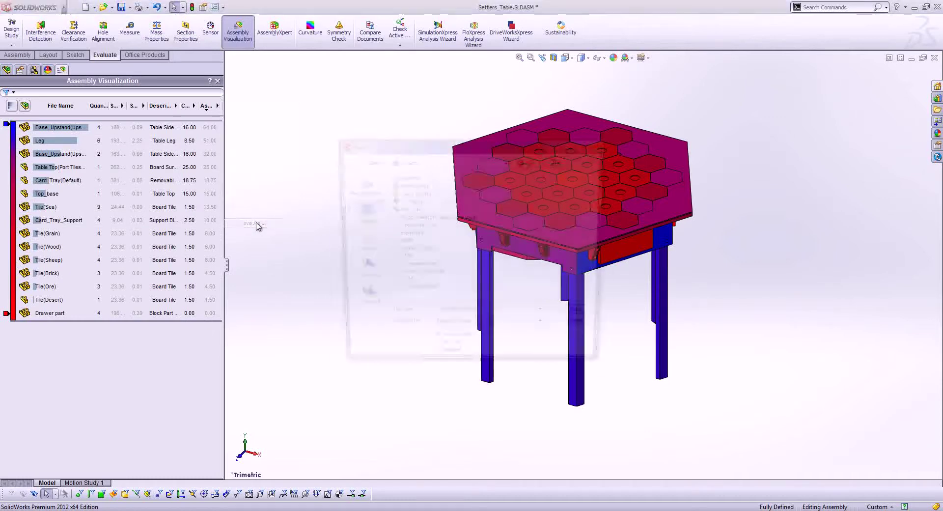
pyautogui.click(523, 334)
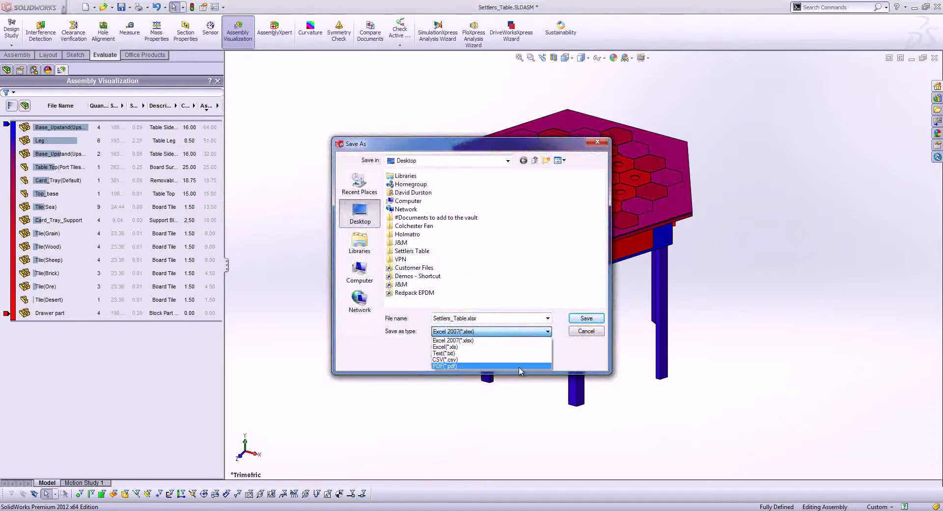
pyautogui.click(515, 366)
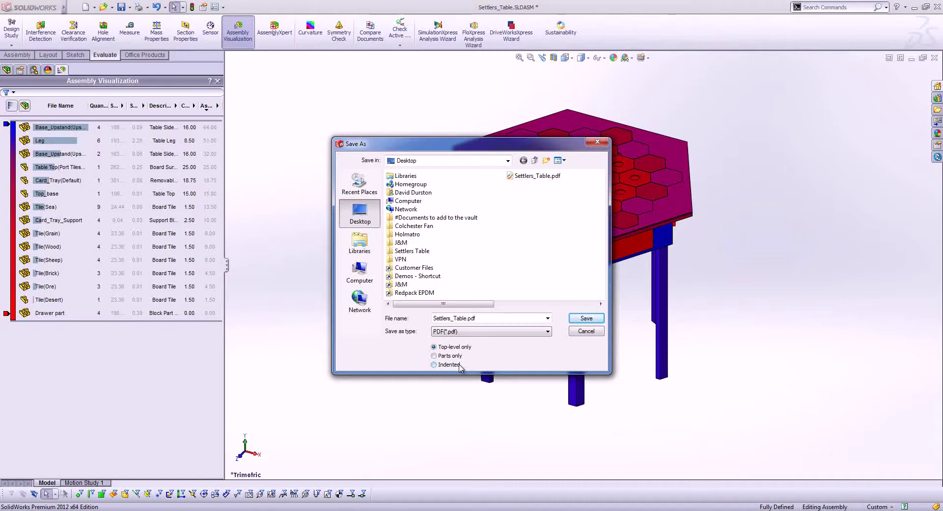
pyautogui.click(586, 318)
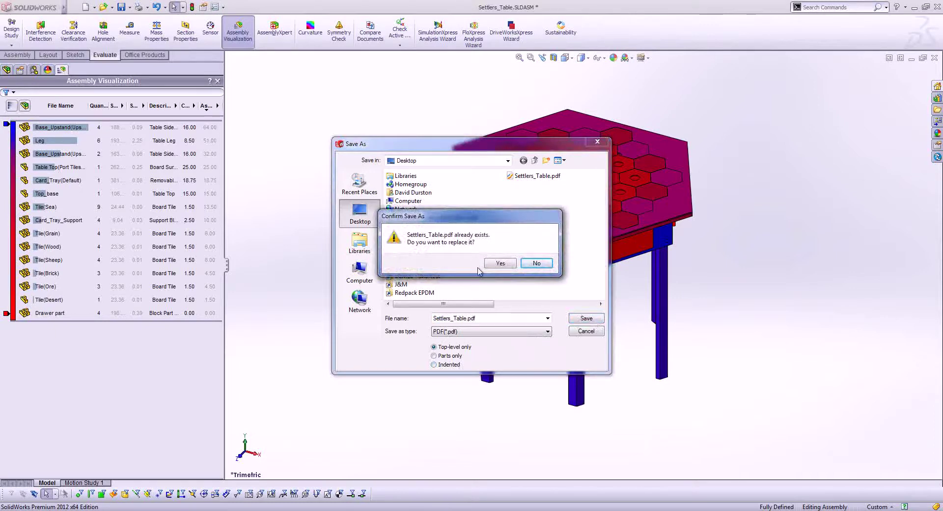
pyautogui.click(501, 264)
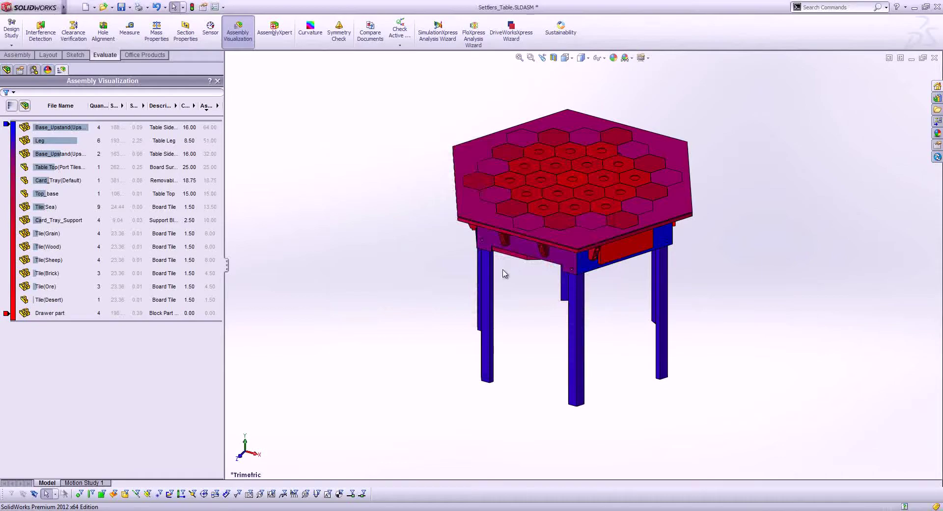
# - Open the exported Settlers_Table.pdf from the desktop to review its table, and return to SolidWorks after closing it
pyautogui.press('super+d')
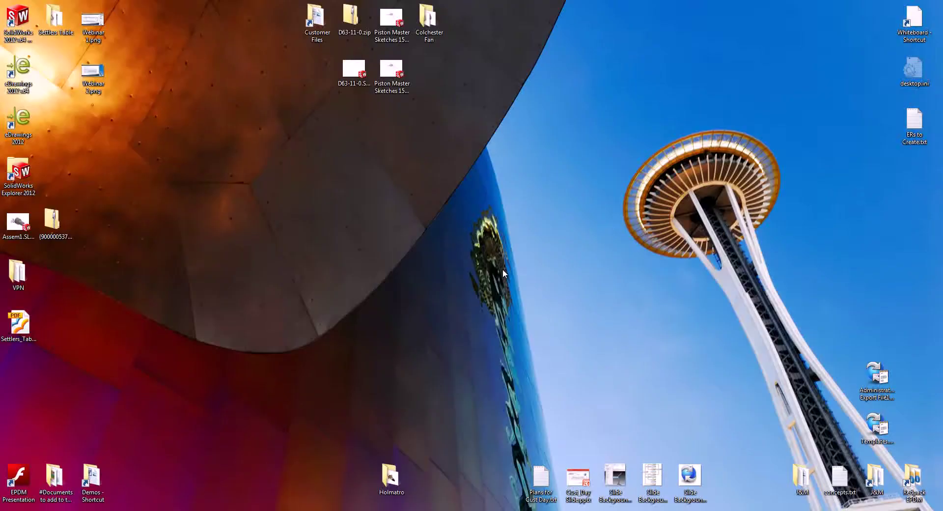
pyautogui.doubleClick(28, 328)
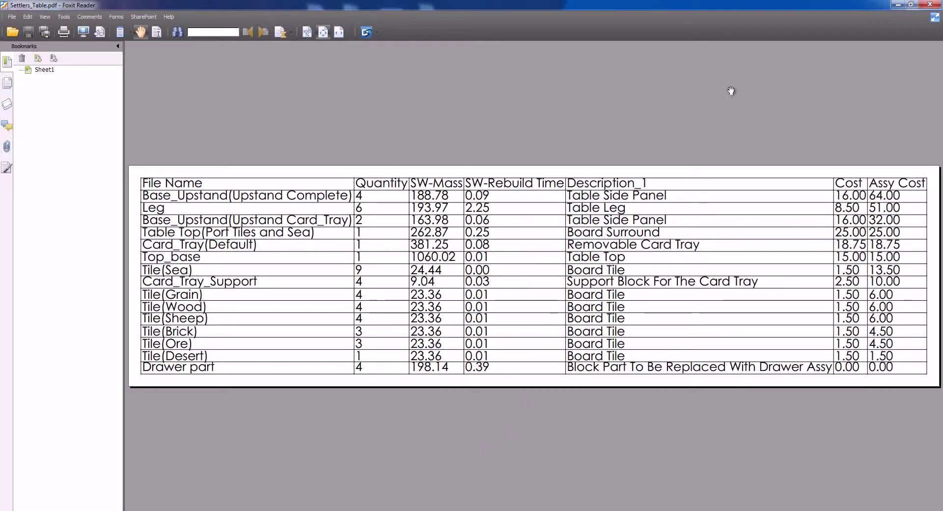
pyautogui.click(933, 6)
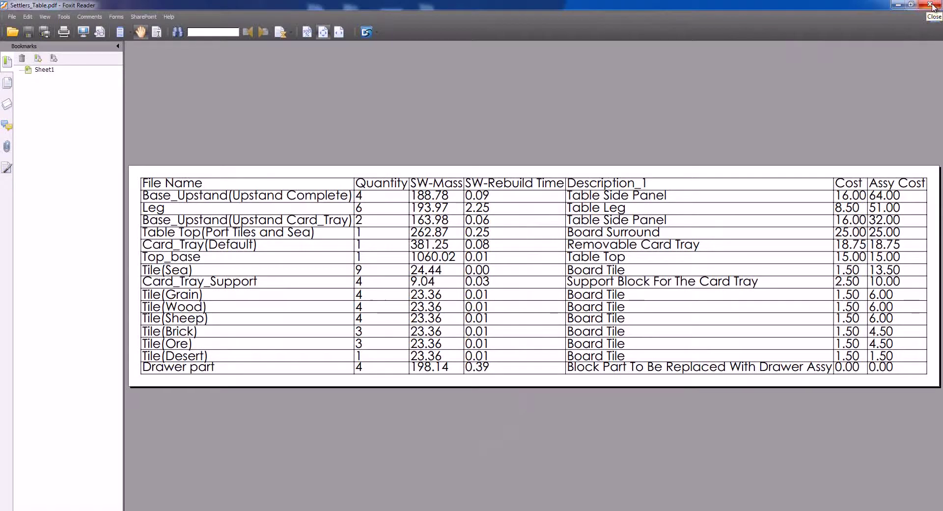
pyautogui.click(235, 444)
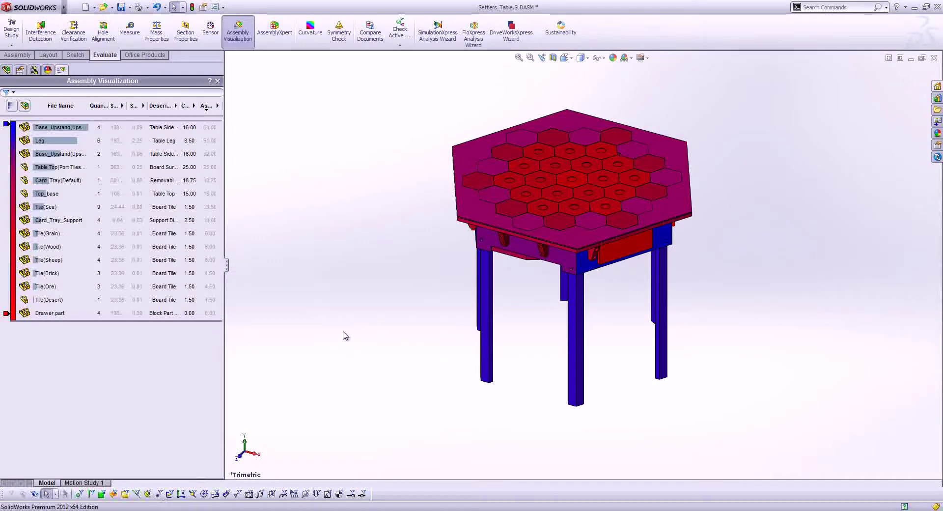
# - Exit and restart Assembly Visualization, and sort the components by SW-Rebuild Time with the longest first
pyautogui.click(240, 31)
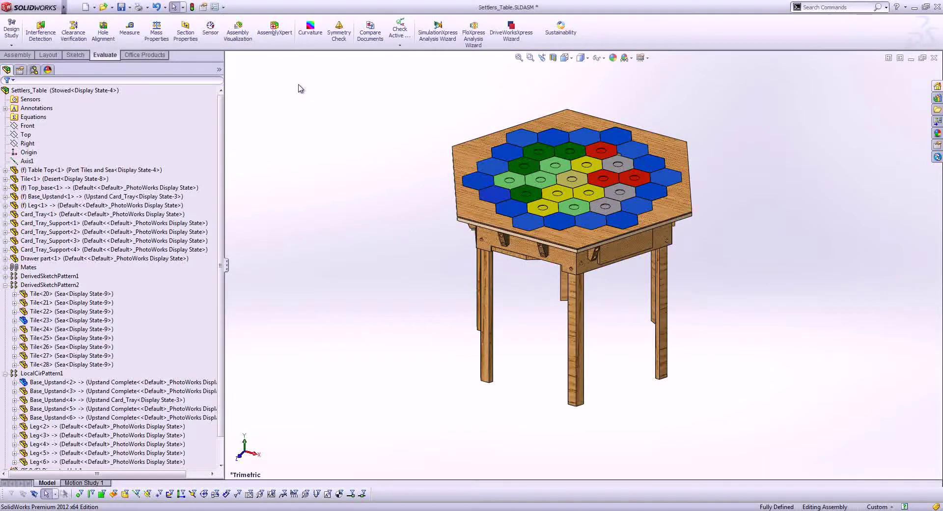
pyautogui.click(238, 33)
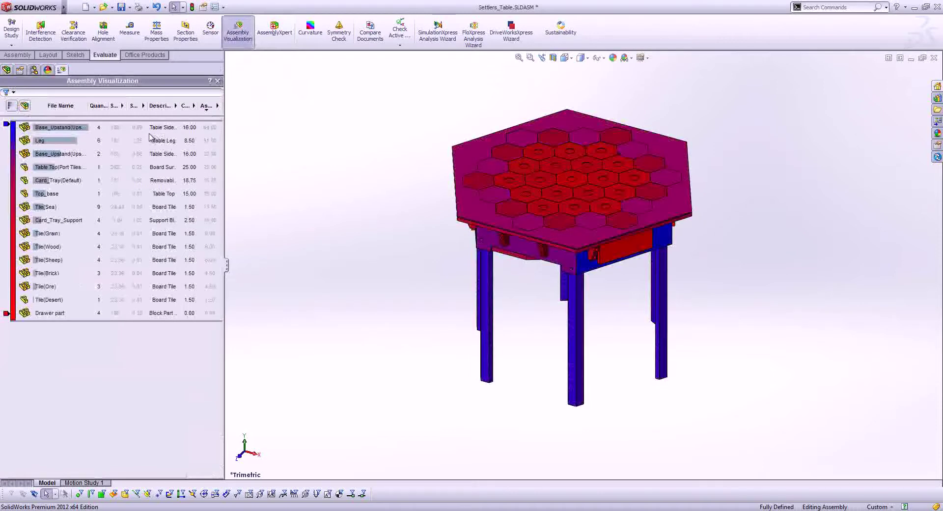
pyautogui.click(143, 105)
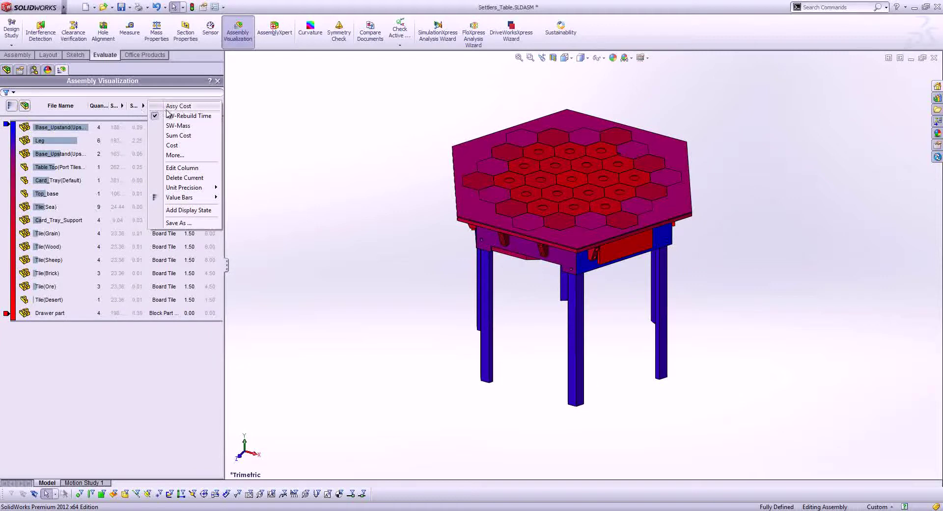
pyautogui.click(178, 106)
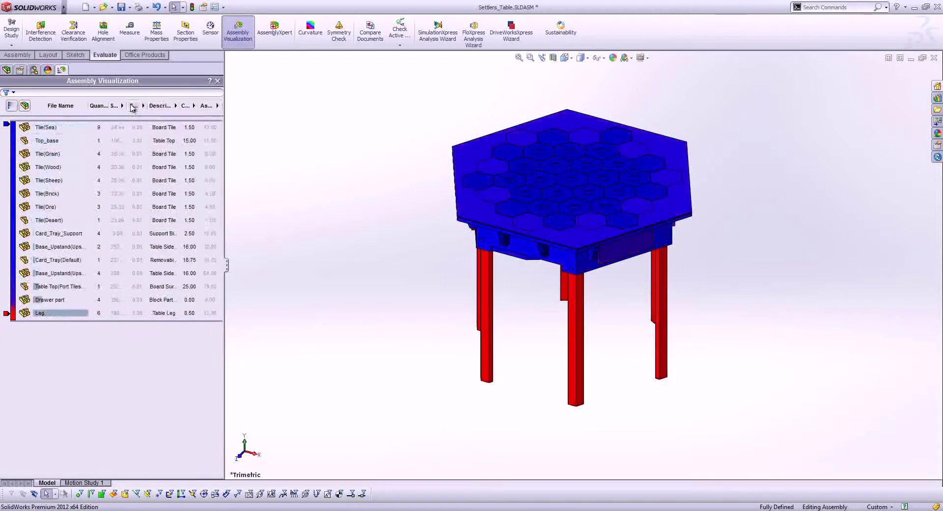
pyautogui.click(132, 106)
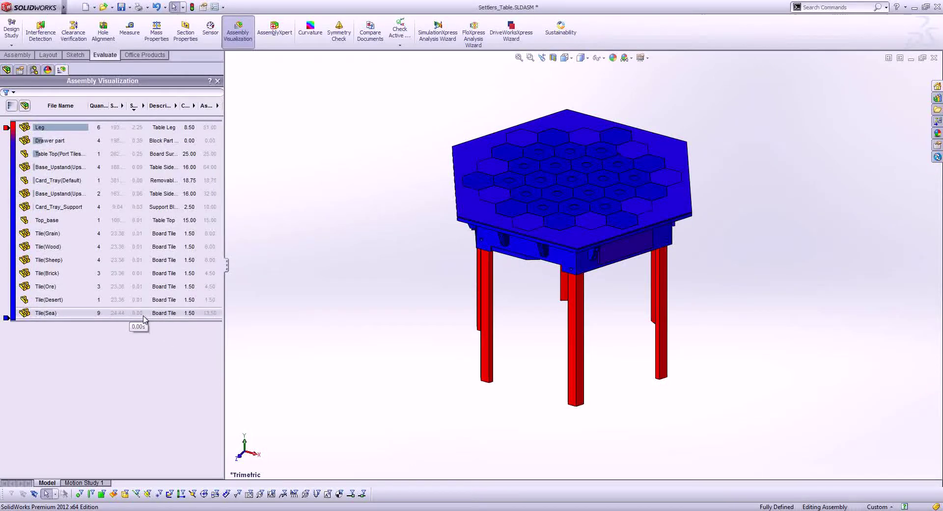
# - Roll the list back to hide every component below the Table Top row, and add the view as a display state
pyautogui.moveTo(142, 320); pyautogui.dragTo(155, 160)
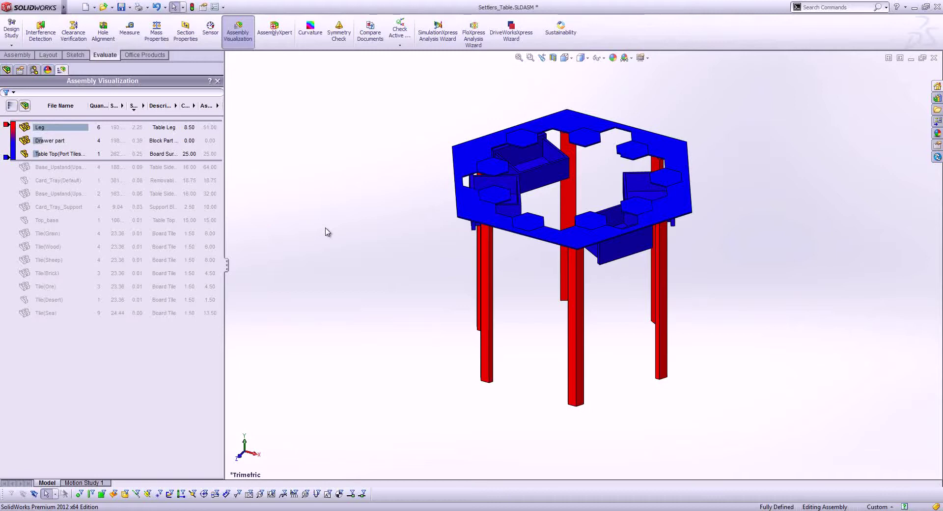
pyautogui.click(216, 106)
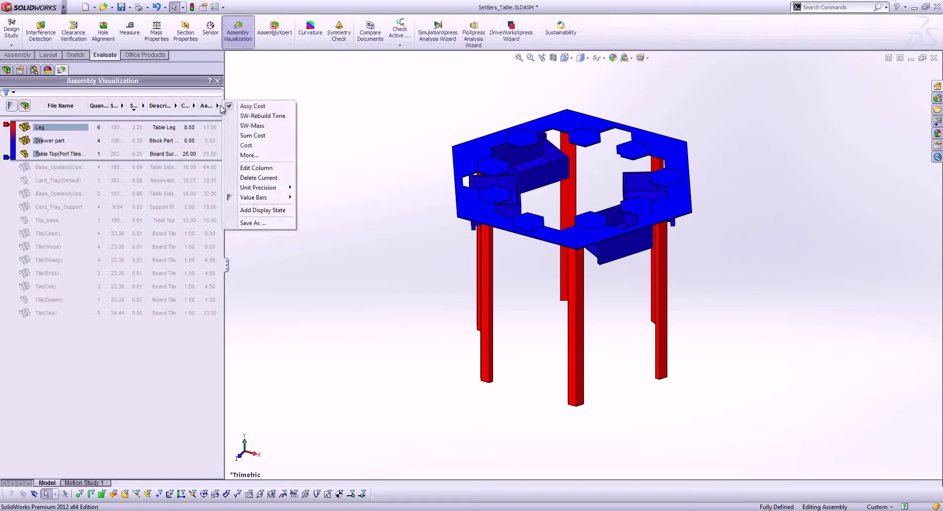
pyautogui.click(284, 212)
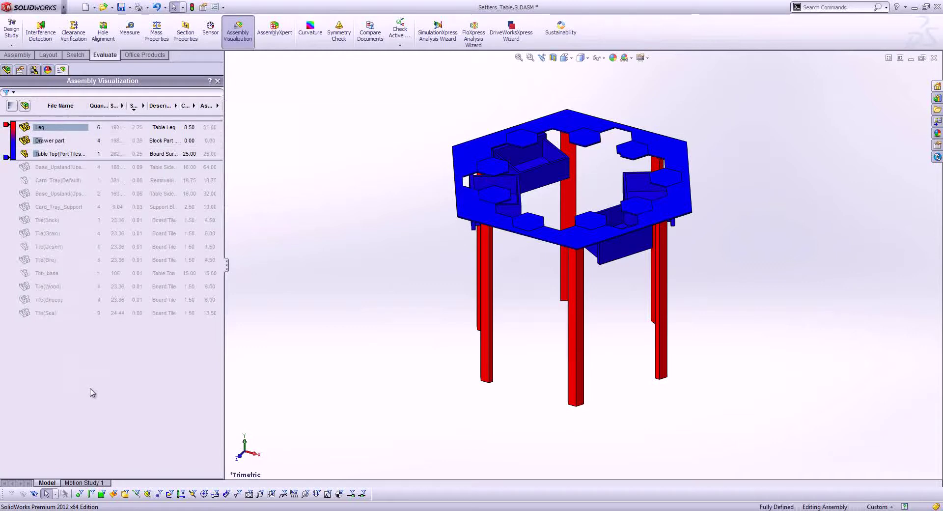
# - Exit Assembly Visualization, enlarge the display states list of the Stowed configuration, and activate Visualization Display State-1
pyautogui.click(238, 32)
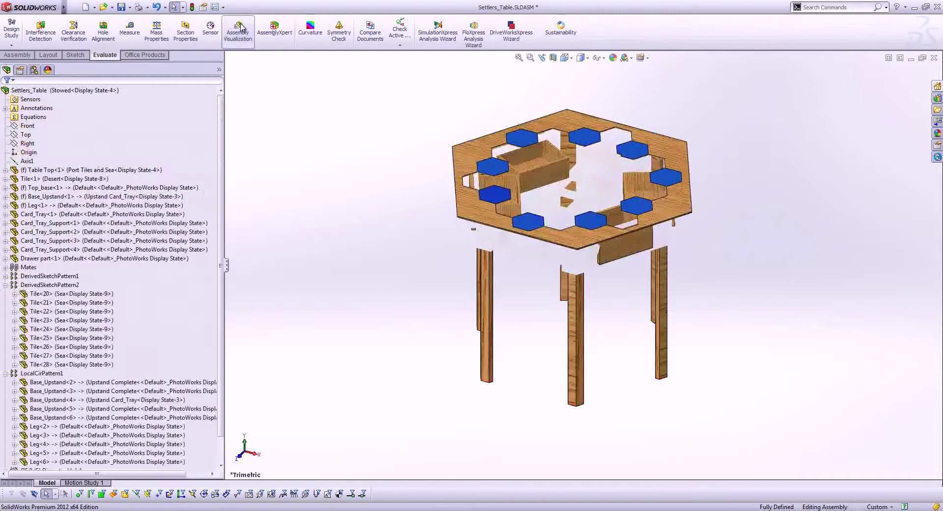
pyautogui.click(35, 70)
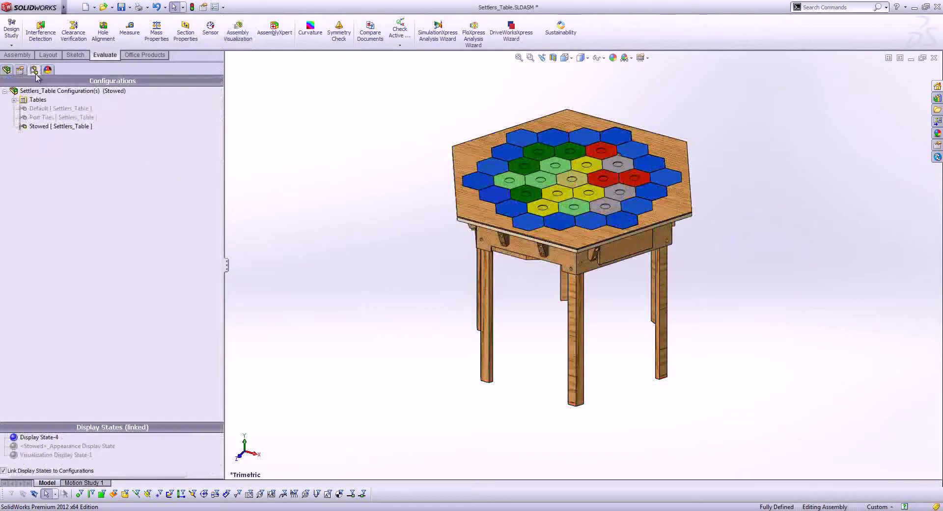
pyautogui.moveTo(126, 423); pyautogui.dragTo(123, 318)
pyautogui.click(42, 338)
pyautogui.click(27, 345)
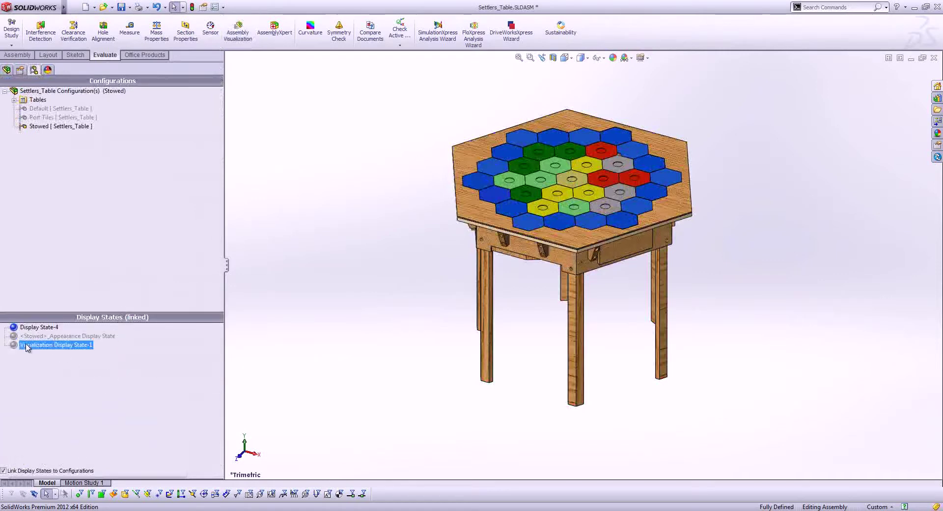
pyautogui.doubleClick(88, 345)
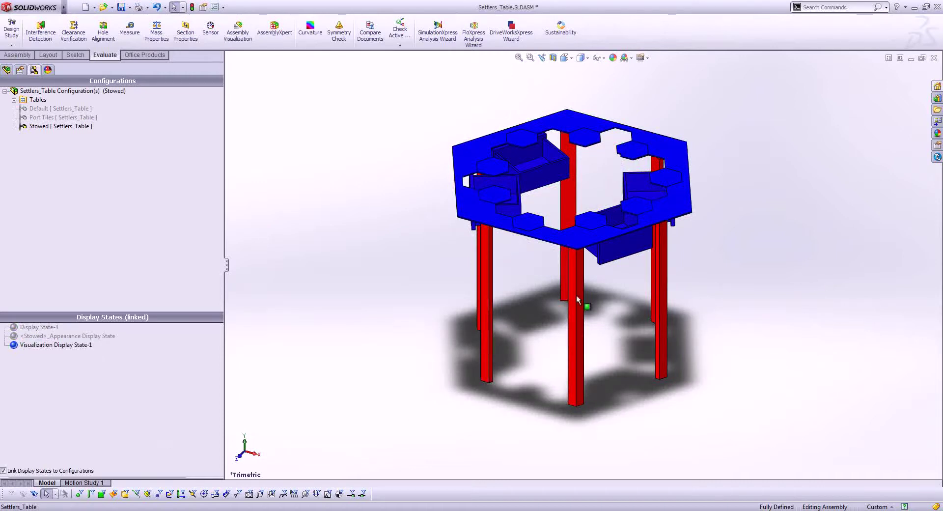
# - Pick a drawer front and a table leg to check their visualization colours, and reactivate Display State-4
pyautogui.click(634, 245)
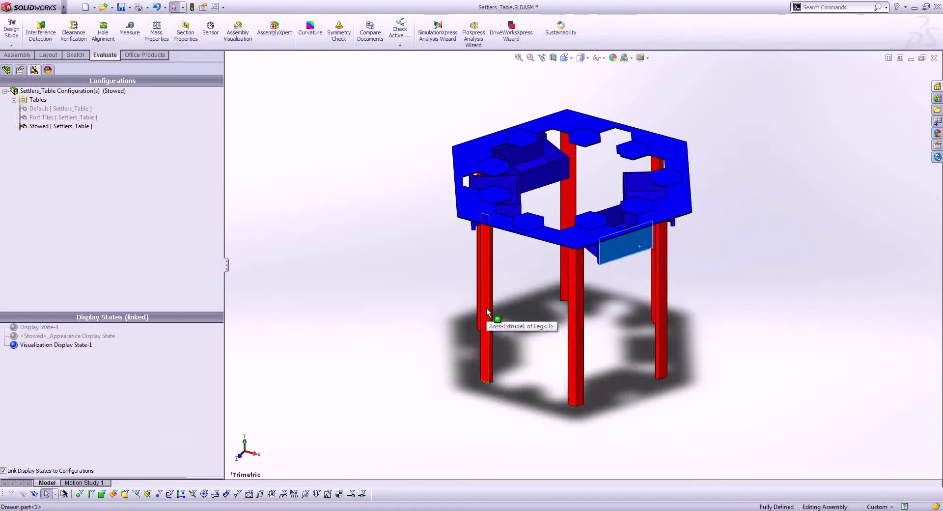
pyautogui.click(488, 363)
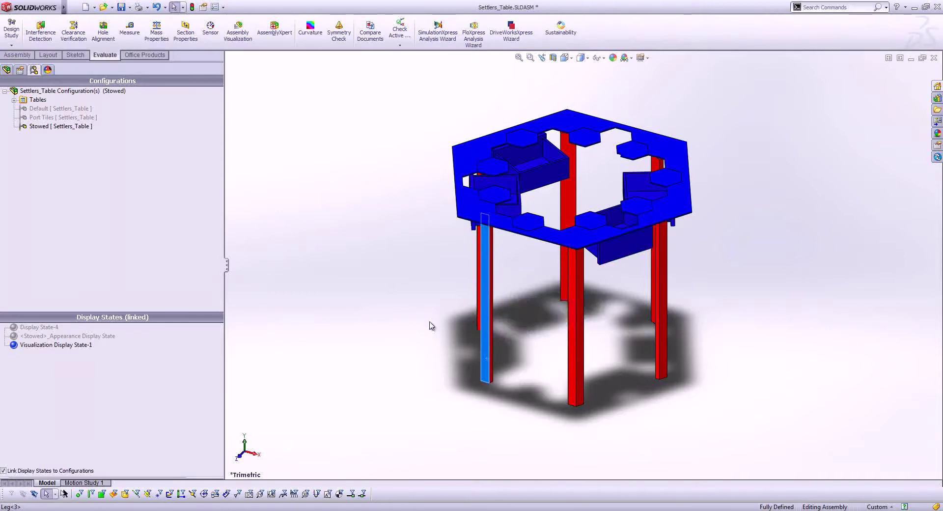
pyautogui.doubleClick(38, 327)
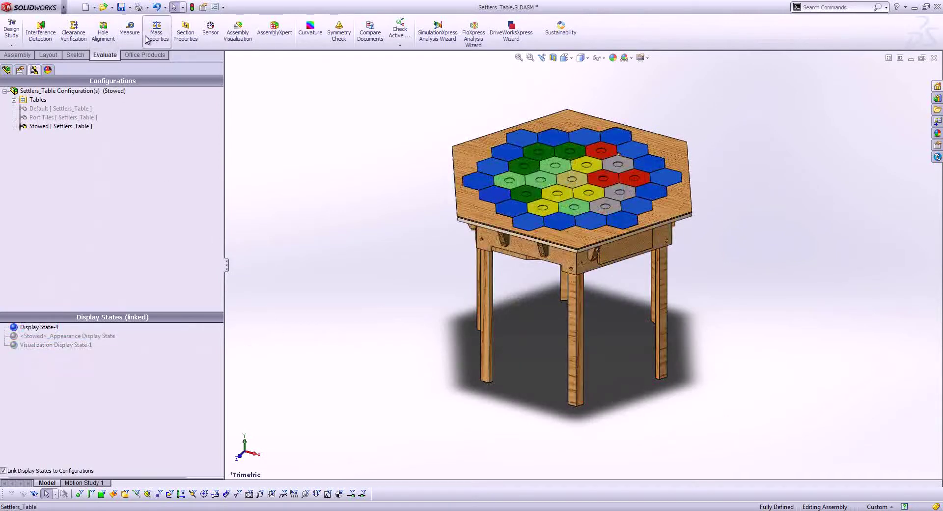
# - Restart Assembly Visualization, review the Value Bars options for the Assy Cost column, and highlight the Leg and Drawer part components
pyautogui.click(240, 31)
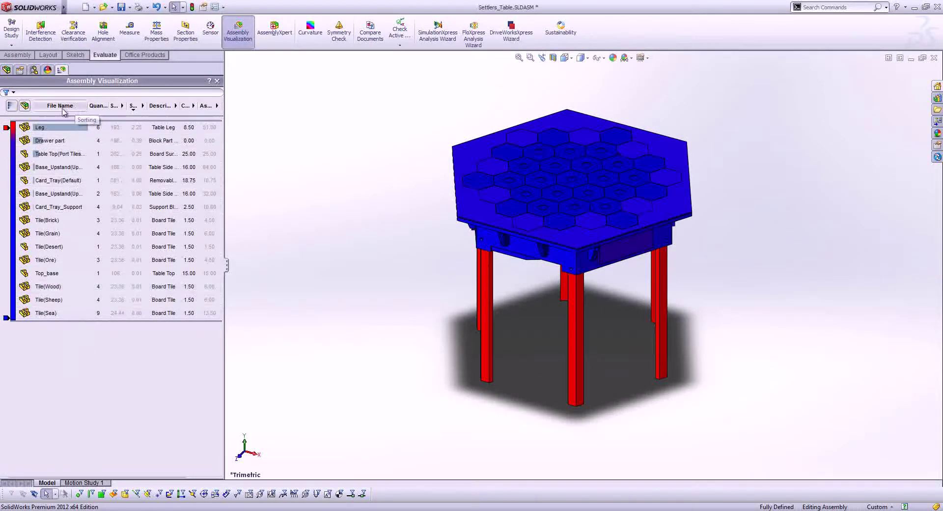
pyautogui.click(218, 105)
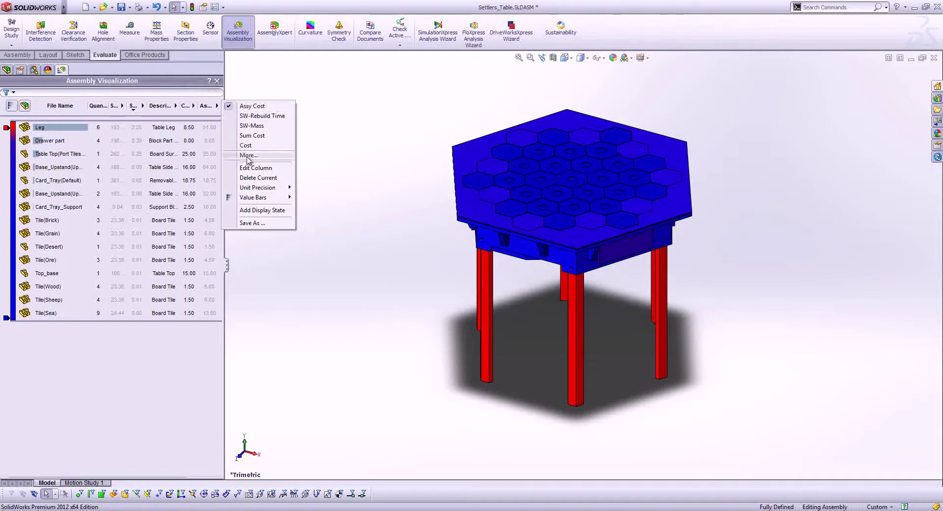
pyautogui.moveTo(261, 190)
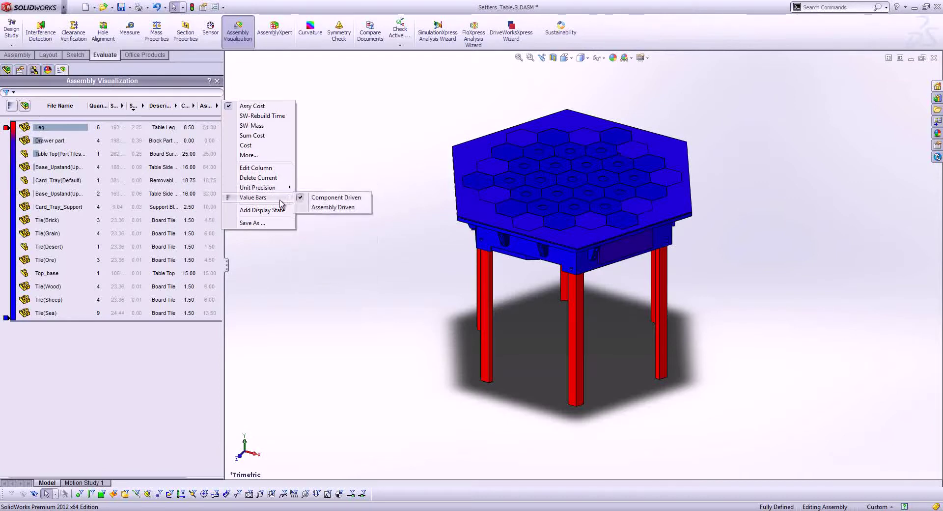
pyautogui.click(61, 129)
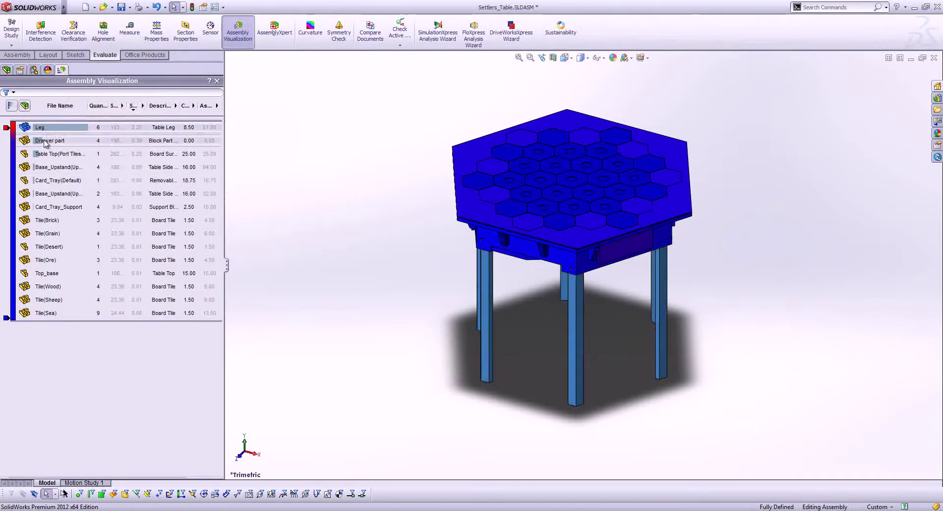
pyautogui.click(50, 141)
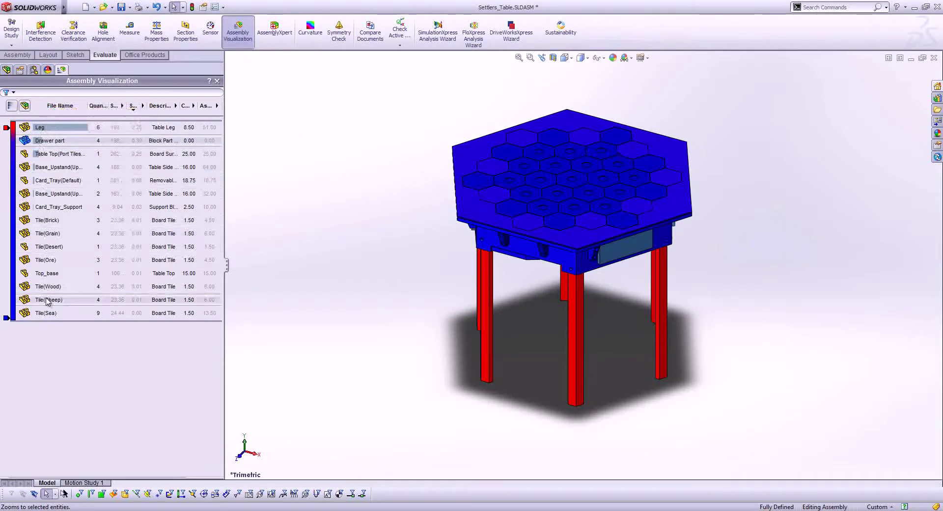
# - Sort the components by Assy Cost with the highest first, switching the value bars off and back on
pyautogui.click(11, 105)
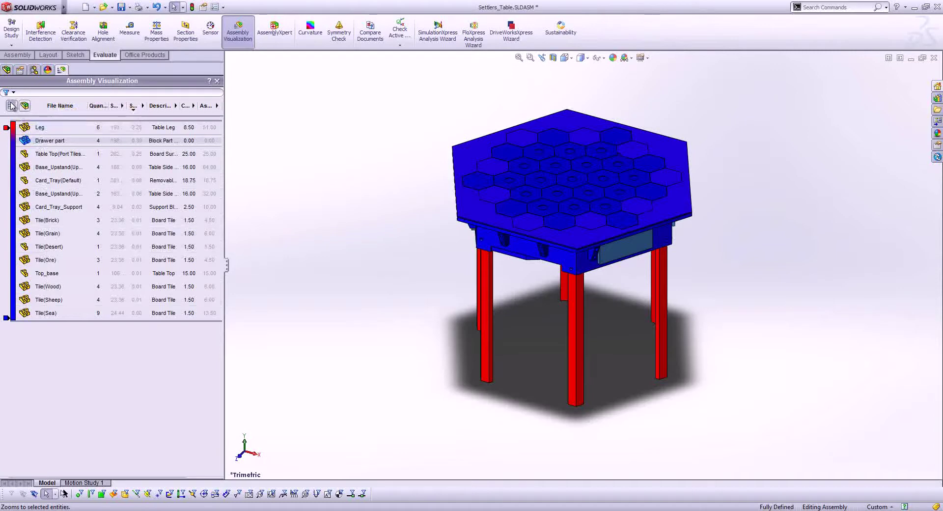
pyautogui.click(206, 105)
pyautogui.click(206, 106)
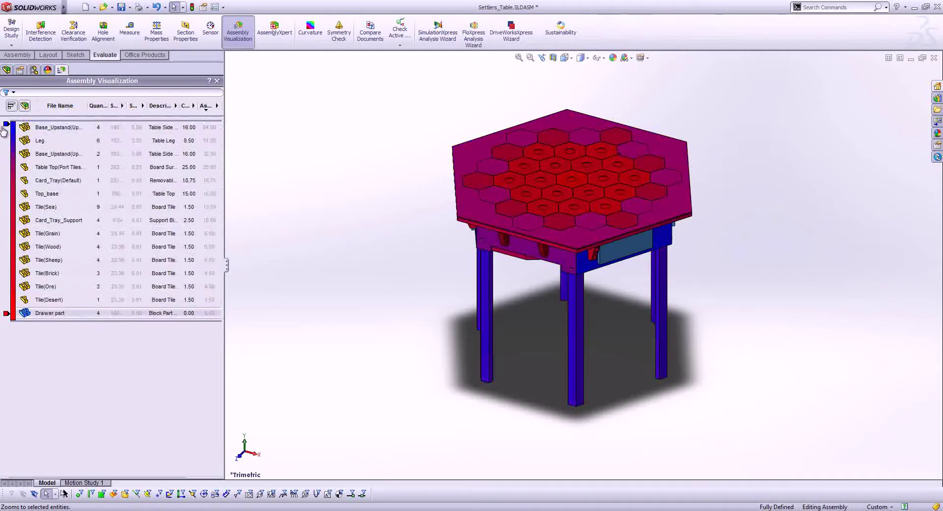
pyautogui.click(11, 106)
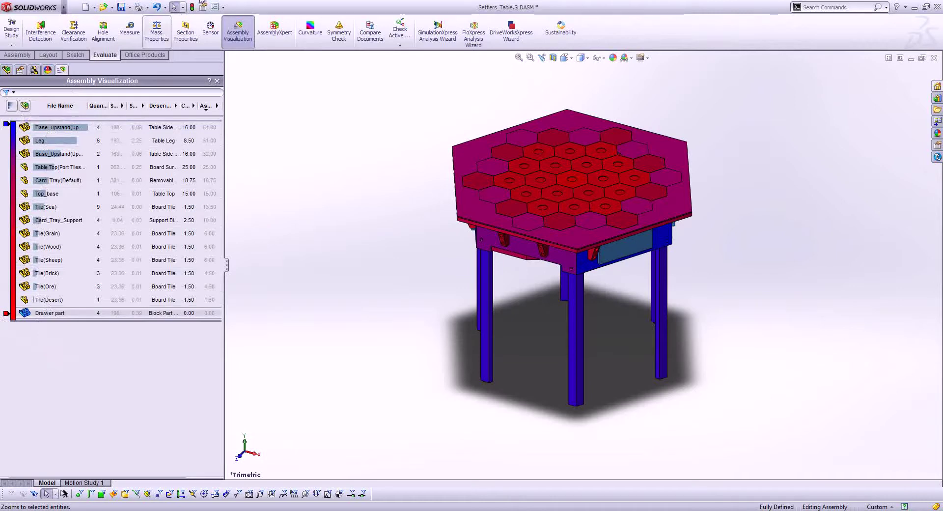
# - Exit Assembly Visualization for the table, switch to the 4240 Spreader assembly, and start Assembly Visualization there
pyautogui.click(237, 31)
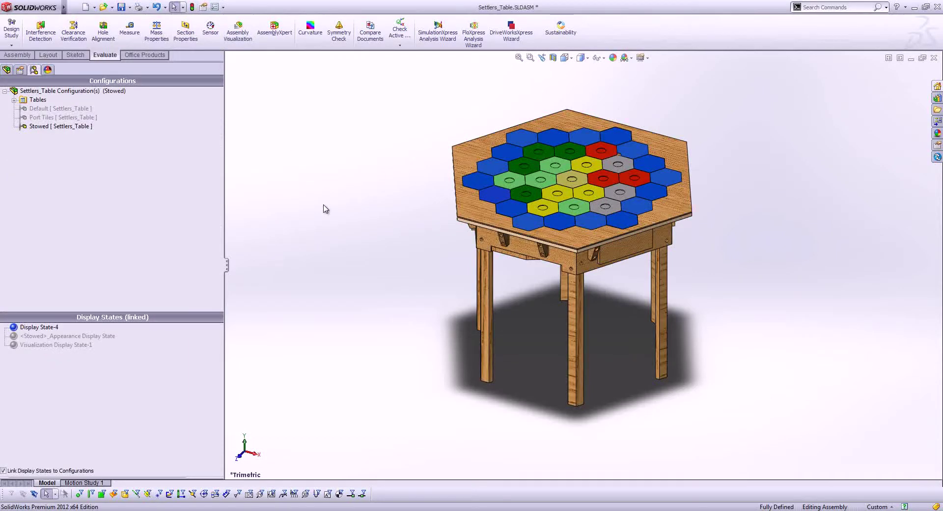
pyautogui.hotkey('ctrl', 'Tab')
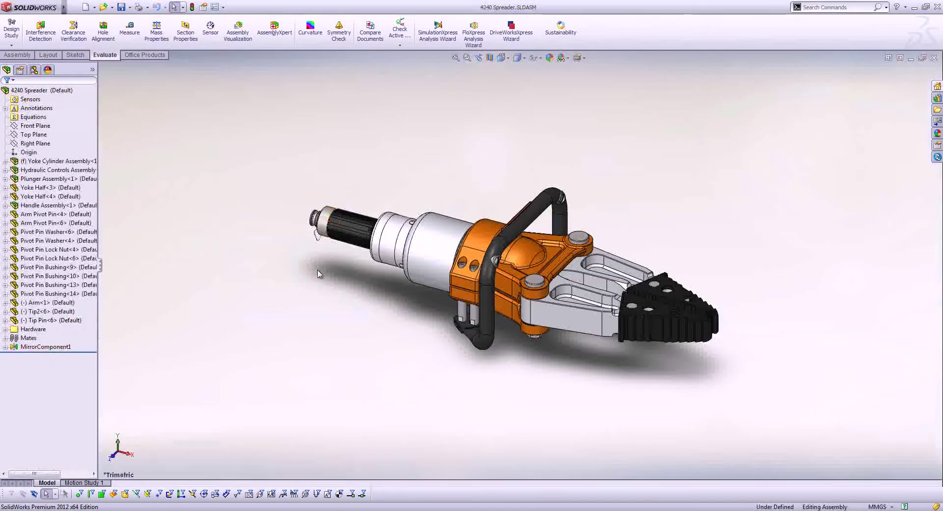
pyautogui.click(237, 29)
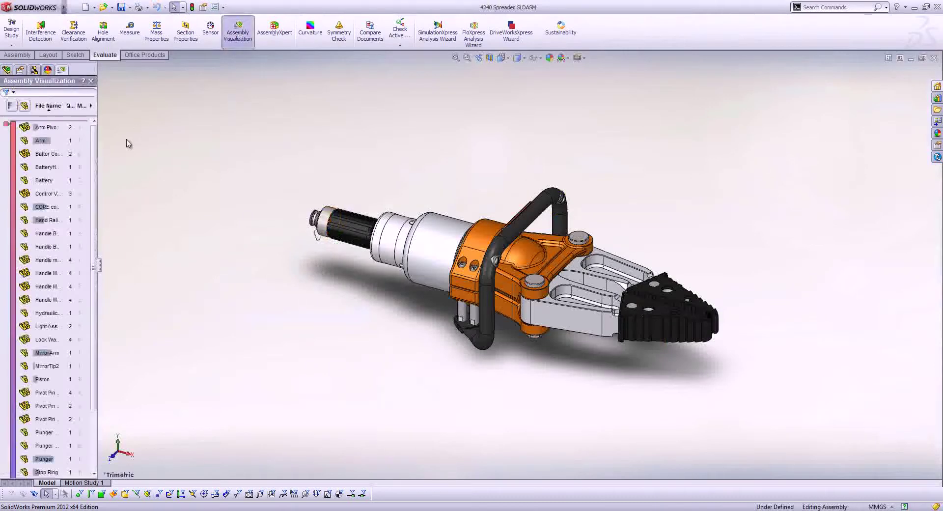
# - Widen the spreader's component list to show full names, and sort it by Mass with the heaviest first
pyautogui.moveTo(97, 149); pyautogui.dragTo(210, 142)
pyautogui.click(201, 106)
pyautogui.click(202, 106)
pyautogui.moveTo(206, 139)
pyautogui.mouseDown()
pyautogui.moveTo(215, 270)
pyautogui.moveTo(205, 143)
pyautogui.mouseUp()
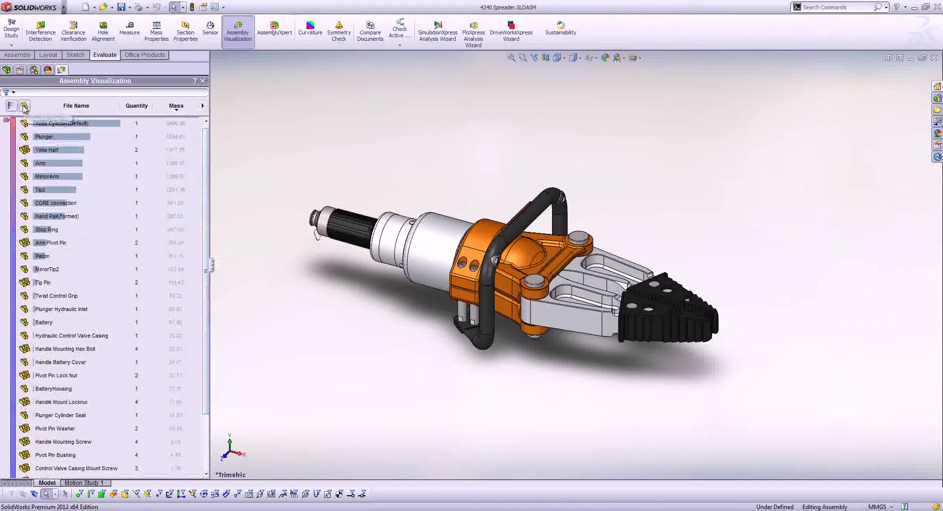
# - Review the spreader's flat parts list, switch it to the view grouped by subassembly, and clear the Handle Assembly selection
pyautogui.moveTo(207, 186); pyautogui.dragTo(214, 259)
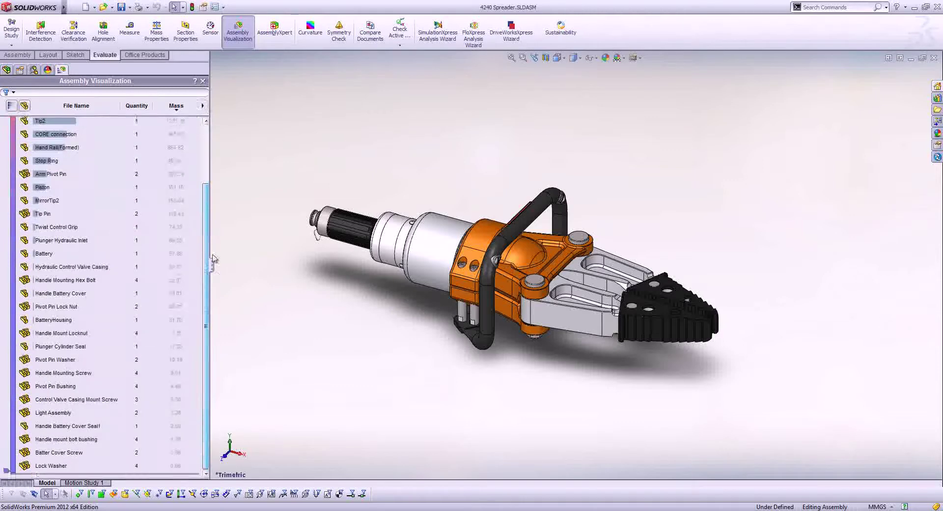
pyautogui.click(24, 106)
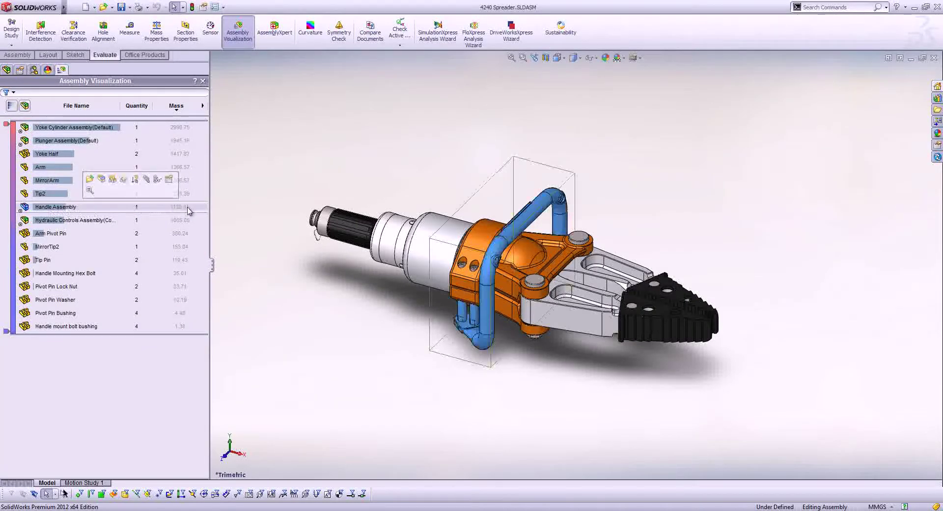
pyautogui.click(249, 286)
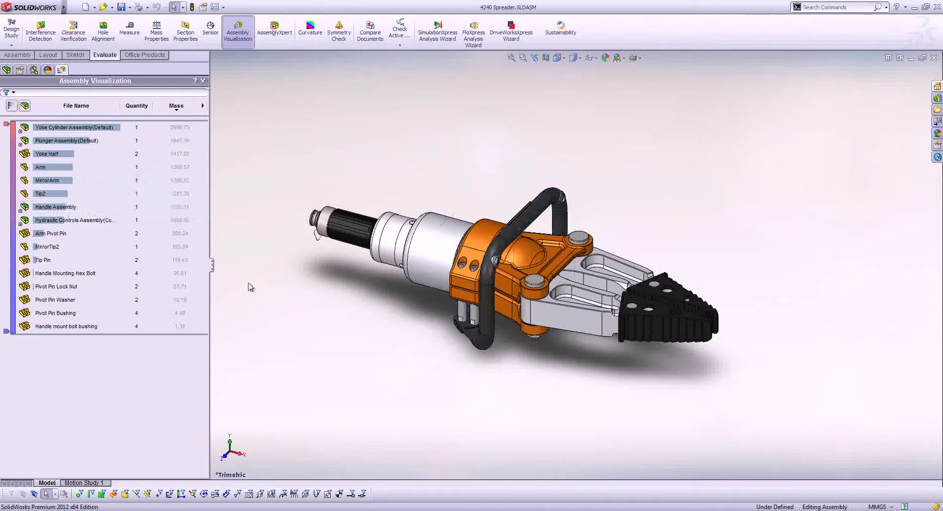